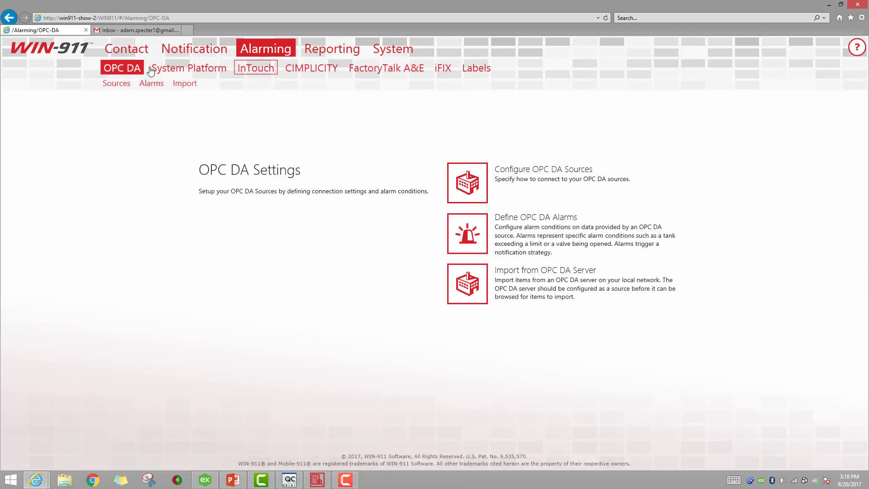
Review the configured email connections under Contact > Email.
click(116, 52)
click(114, 69)
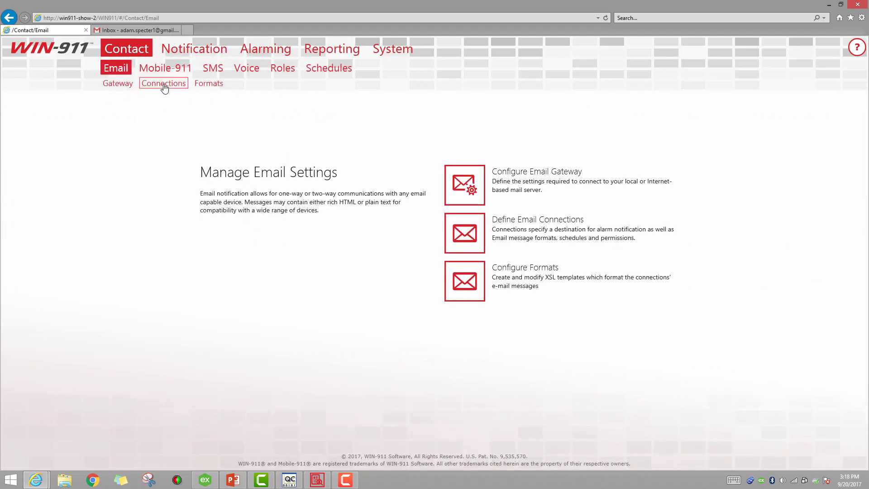
click(163, 85)
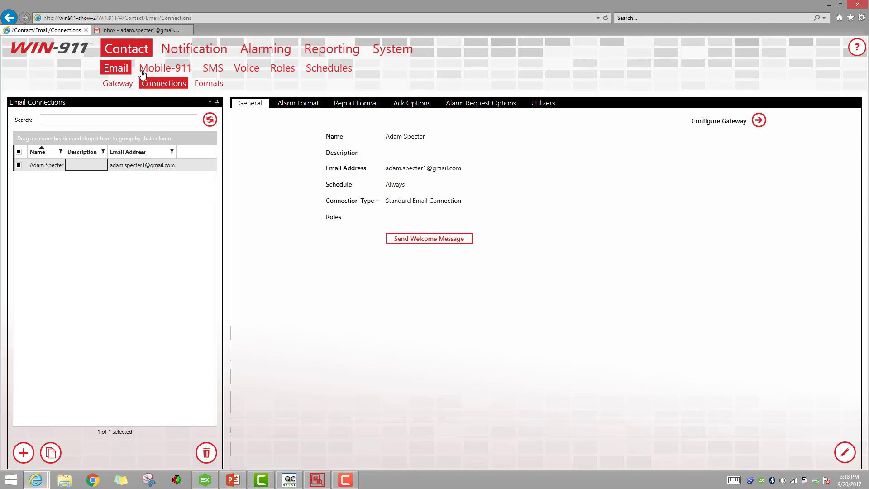
Check the KEP OPC DA source, then open the empty OPC DA alarm items list.
click(259, 54)
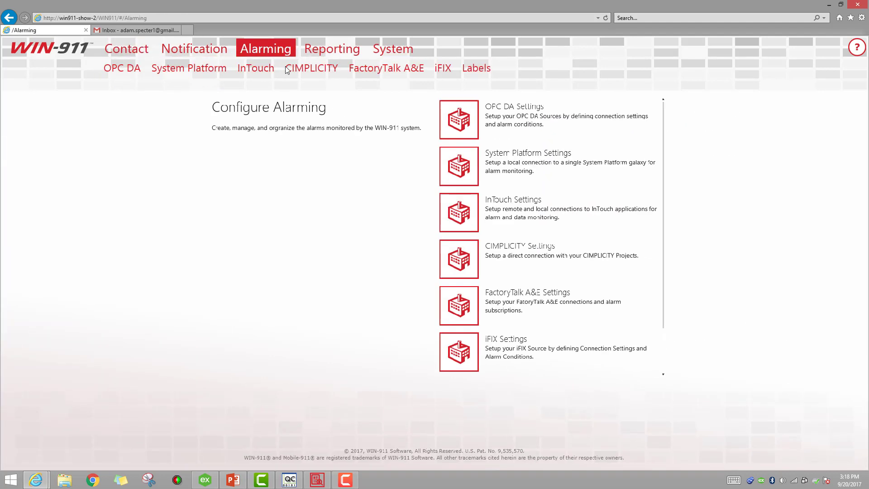
click(119, 71)
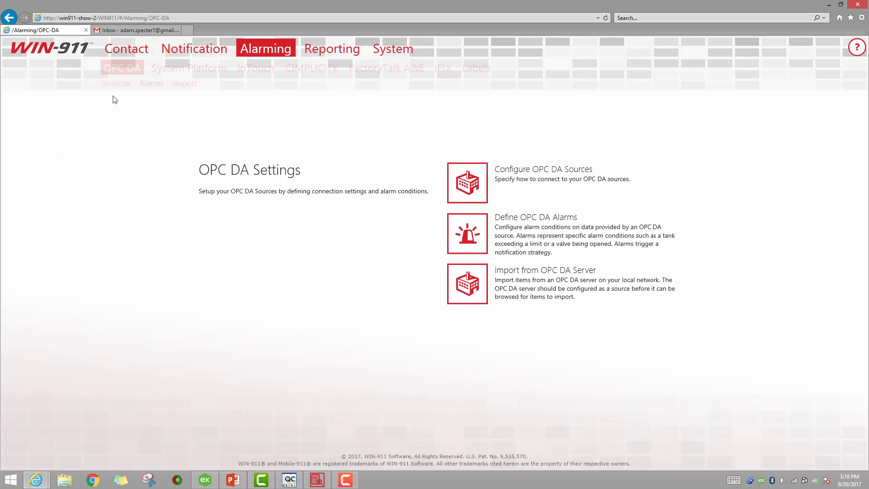
click(113, 84)
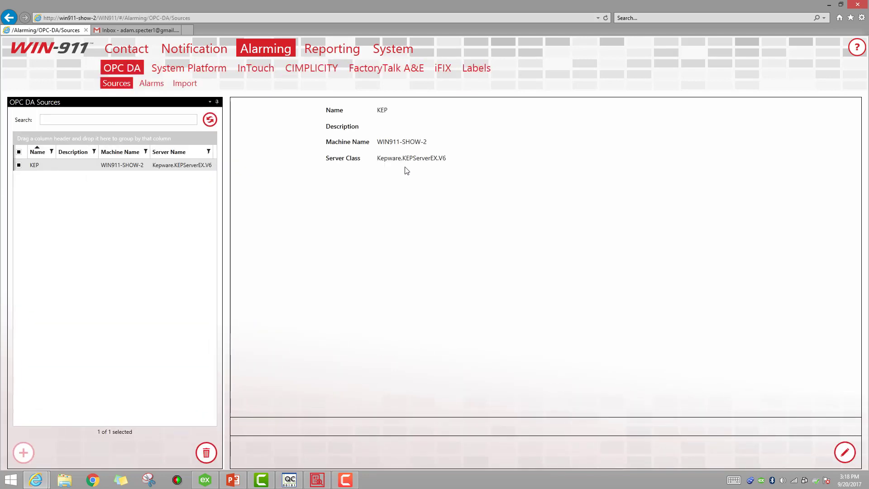
click(151, 84)
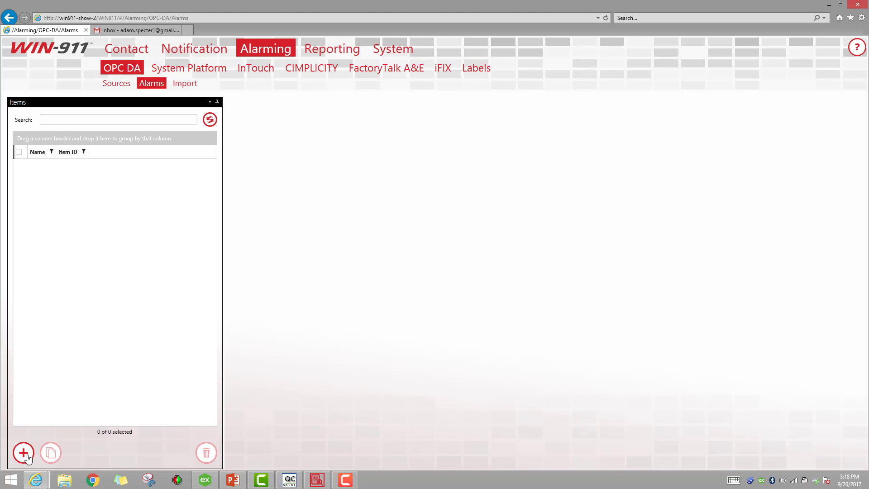
Add a new OPC DA item named Gate Valve using the KEP source.
click(24, 453)
click(245, 105)
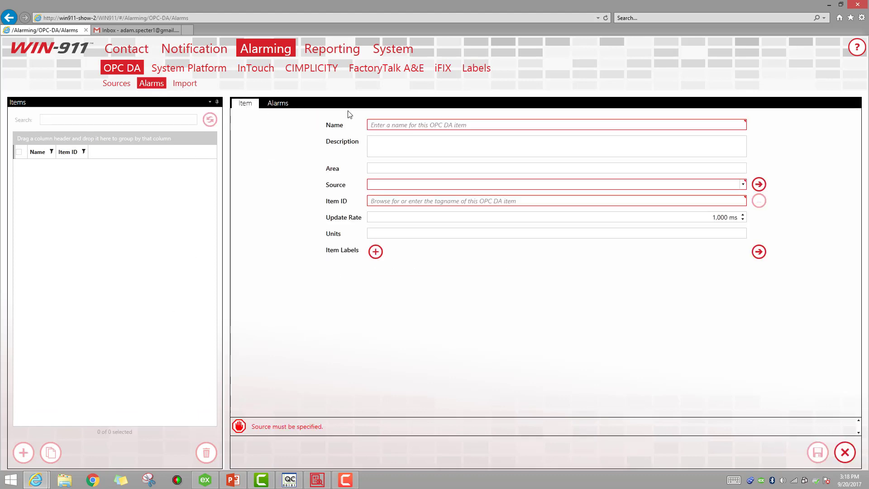
click(388, 124)
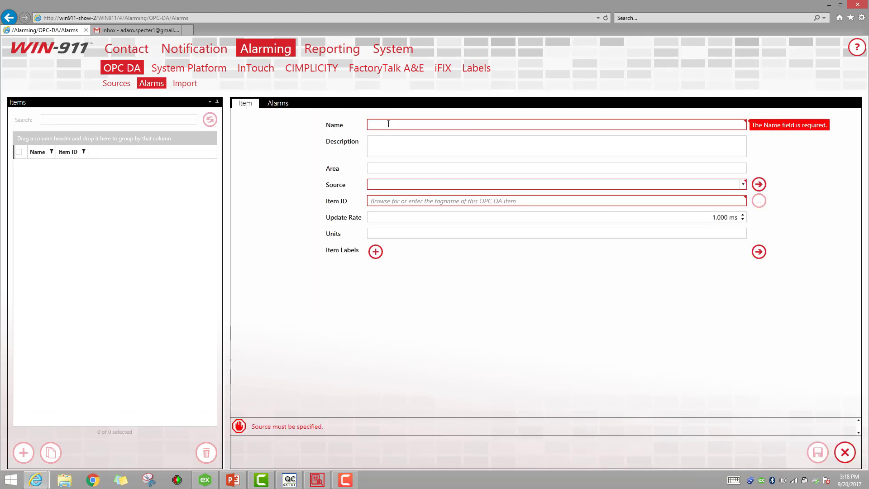
text(Gate)
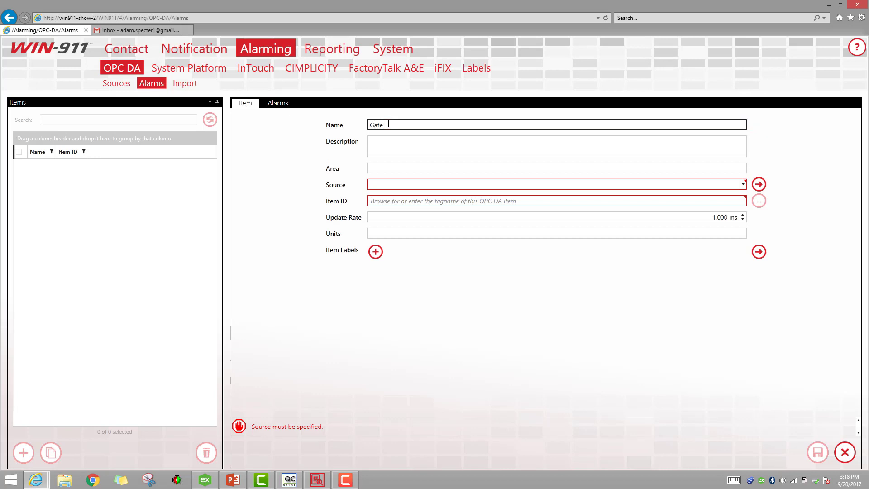
text( Valve)
click(743, 184)
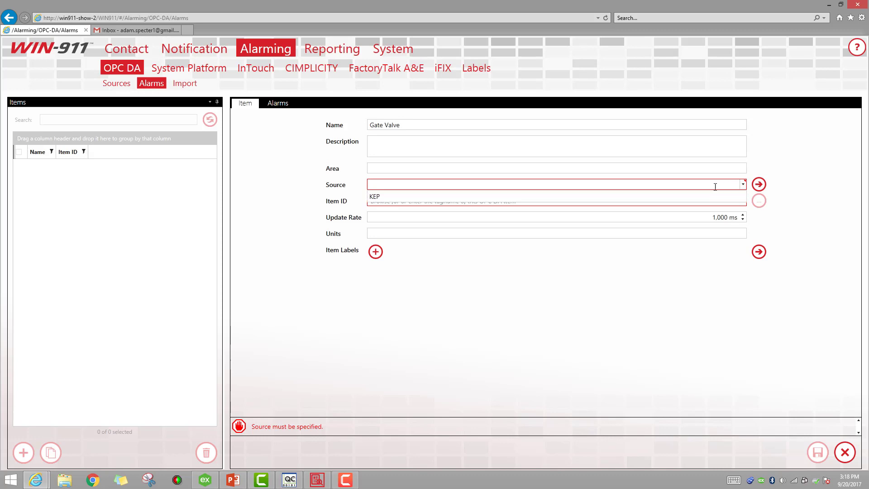
click(388, 196)
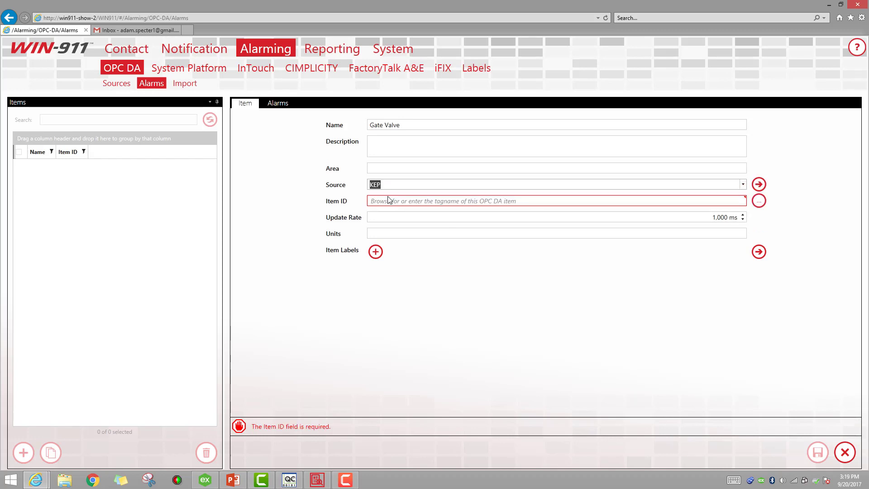
Set the item ID to SCADA.FreshWaterTank.GateValve from the KEP tag browser.
click(758, 201)
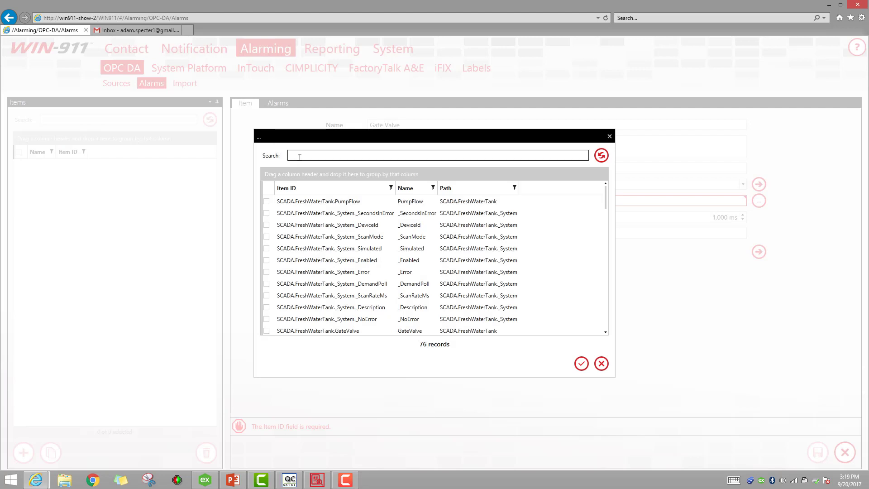
text(gate)
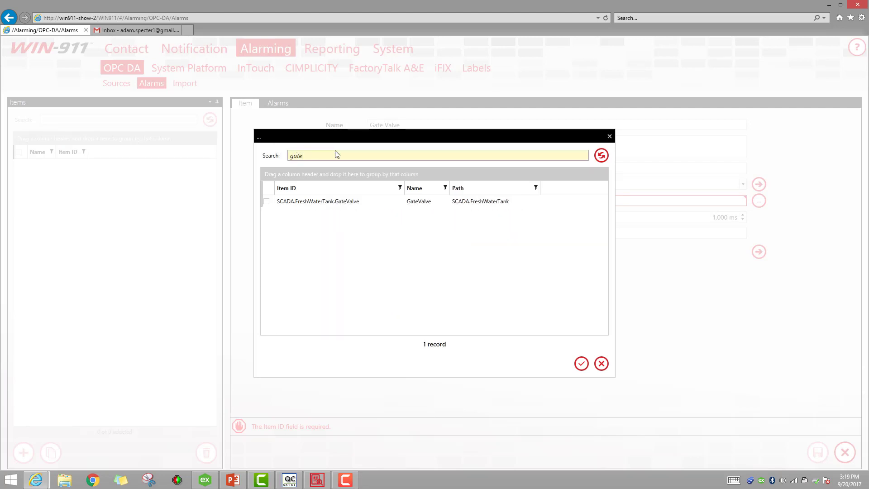
click(267, 201)
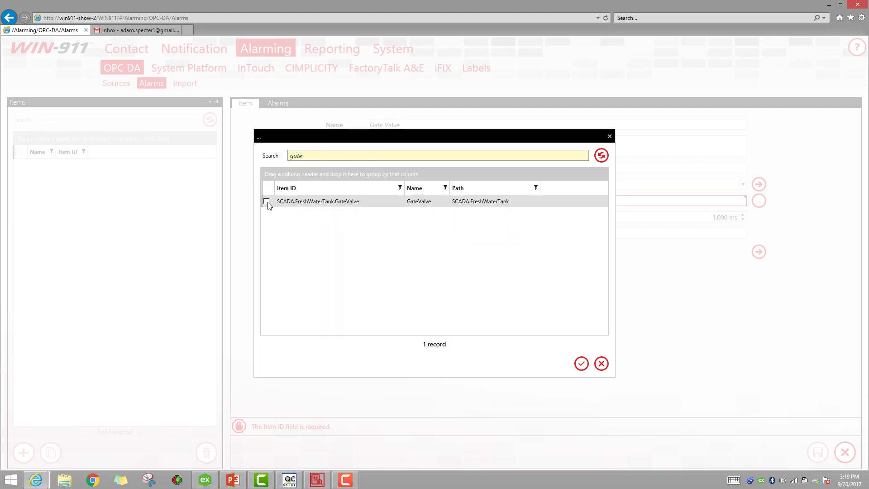
click(581, 364)
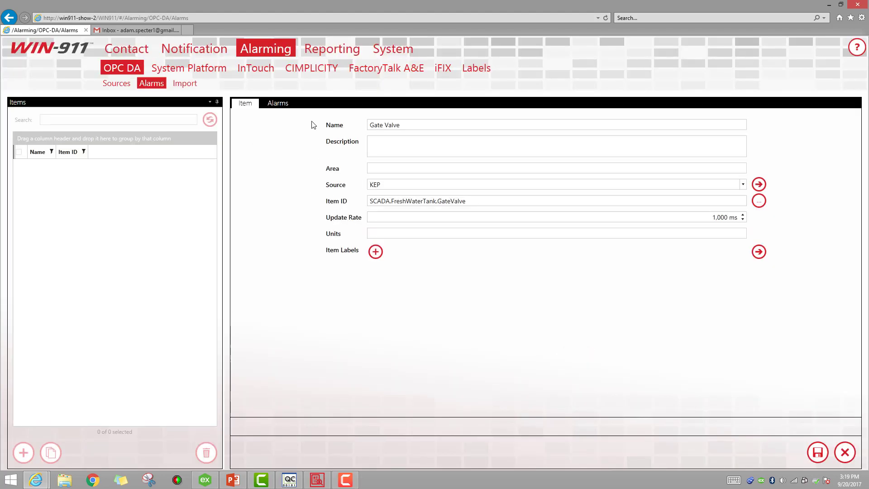
Add an alarm condition Item Value ≠ 0 to Gate Valve and save the item.
click(278, 108)
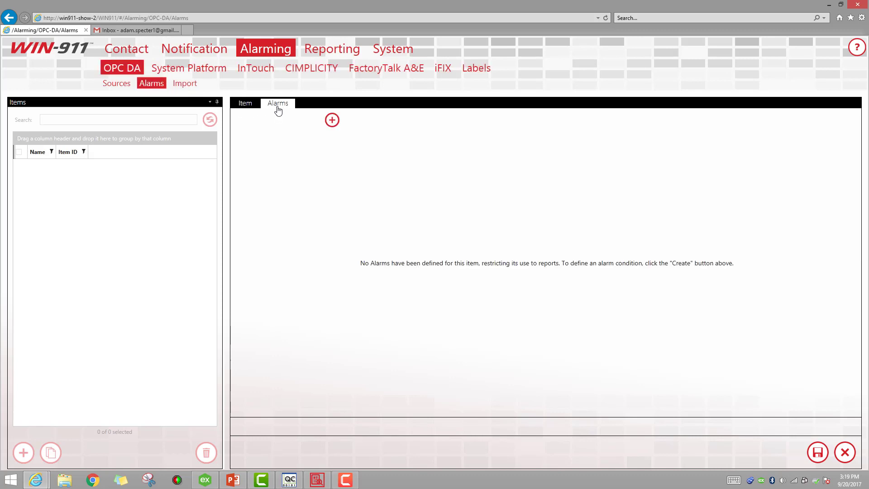
click(333, 121)
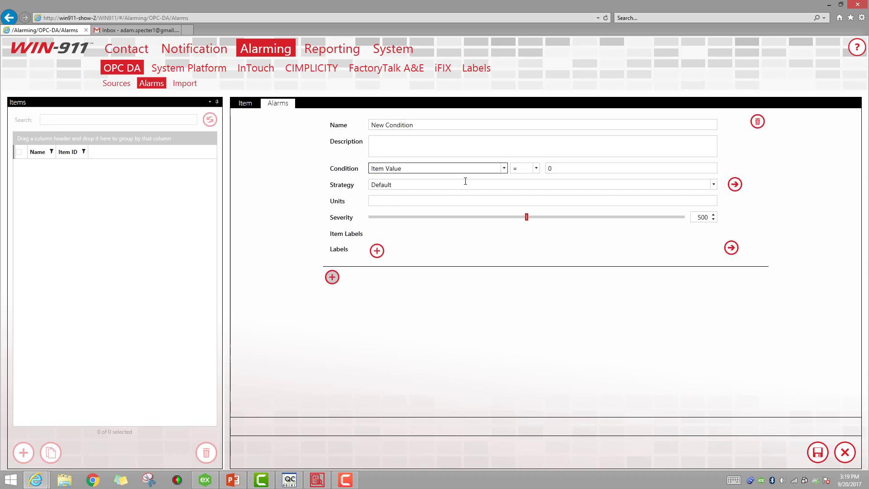
click(536, 168)
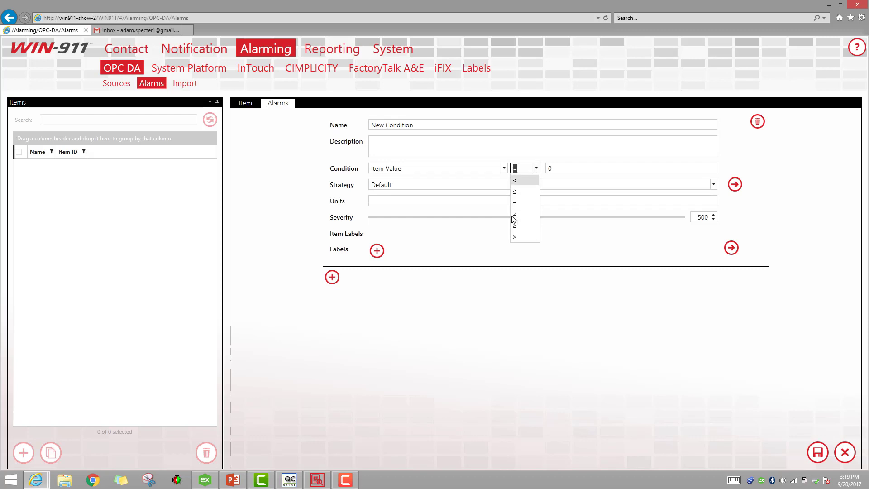
click(514, 215)
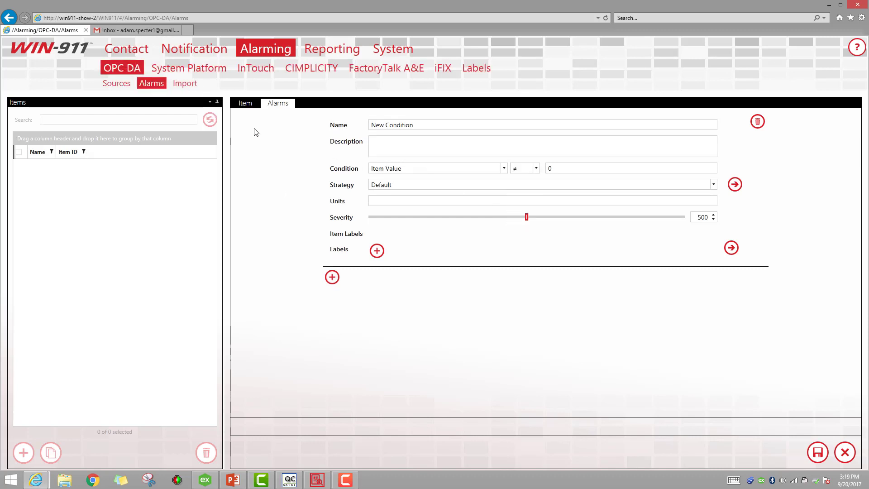
click(817, 453)
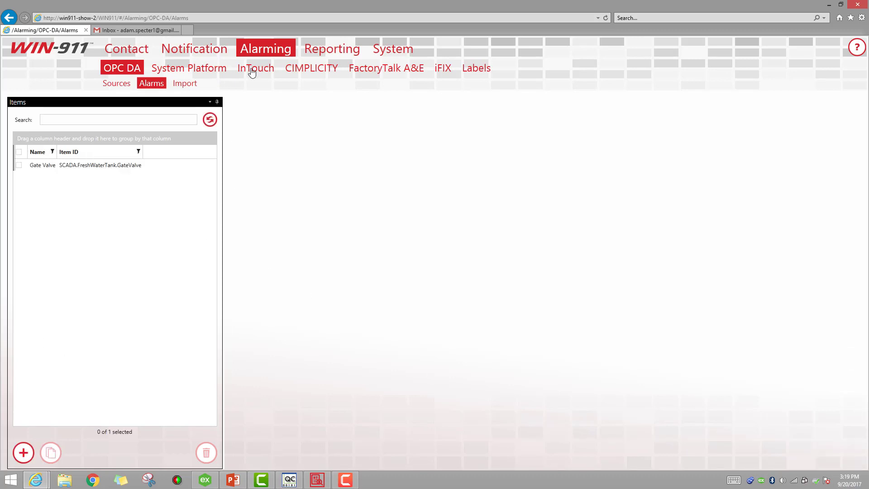
Start a new report in Reporting with Number 1 and name it GateValve.
click(335, 53)
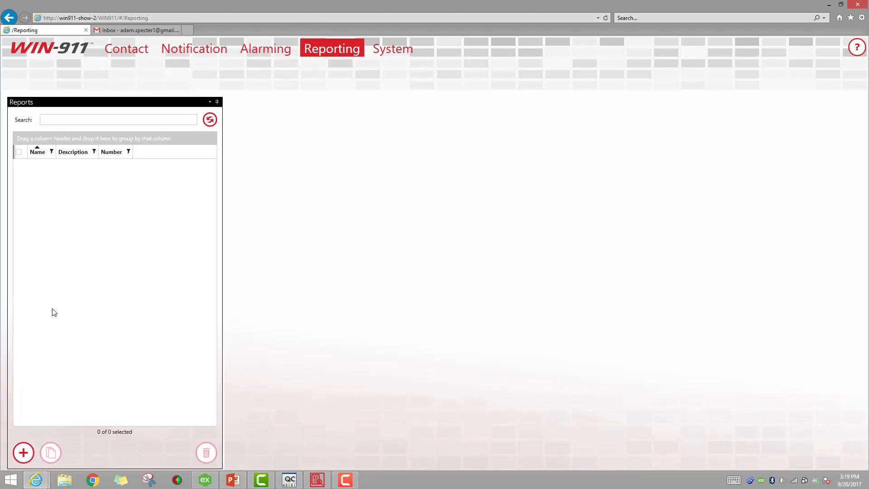
click(25, 454)
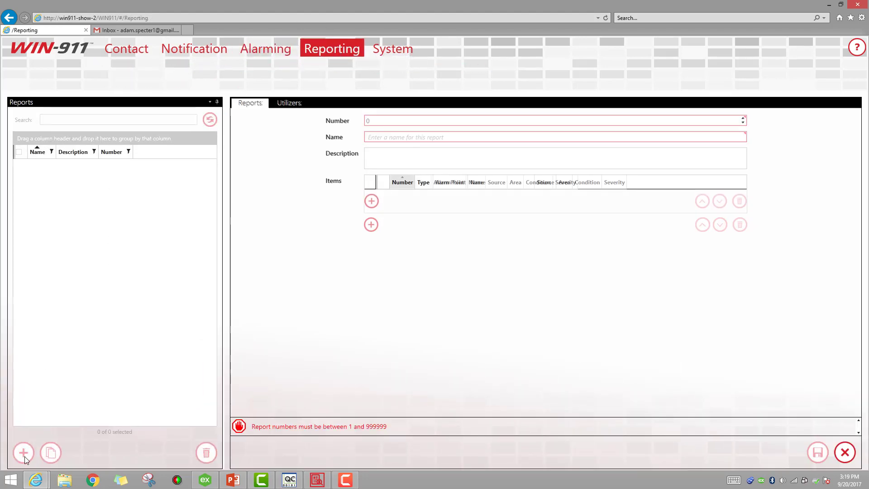
click(370, 121)
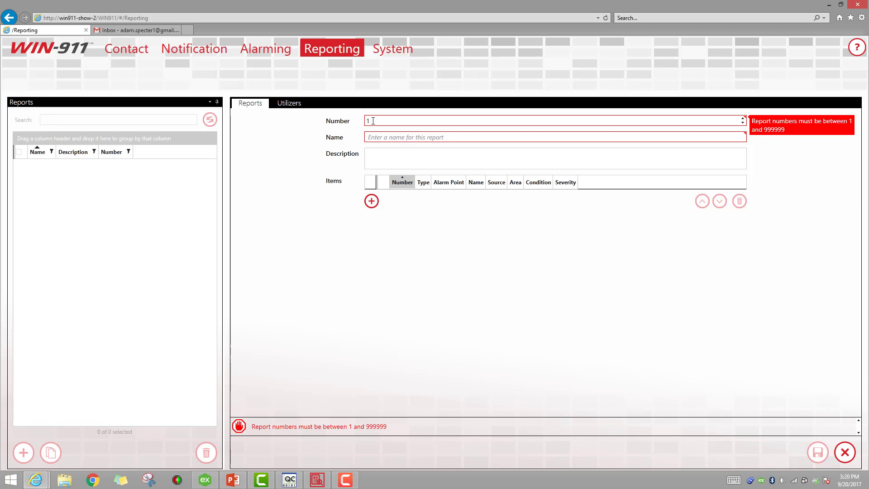
click(400, 136)
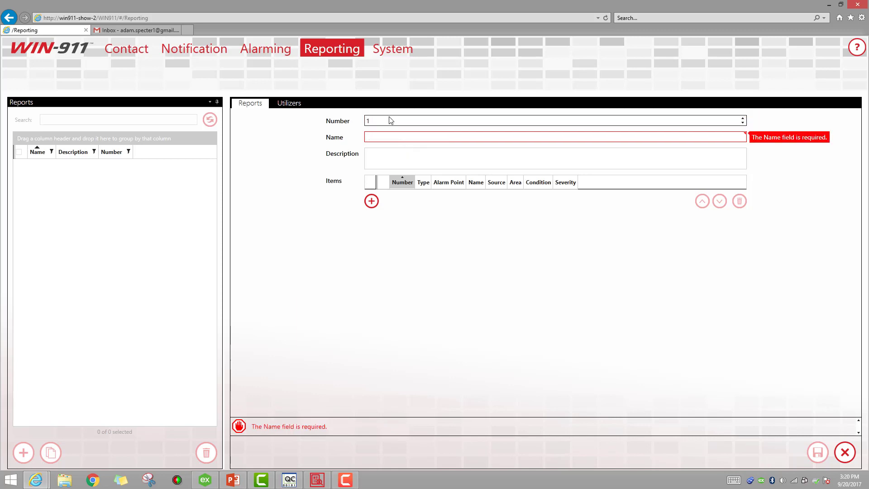
text(GateValve)
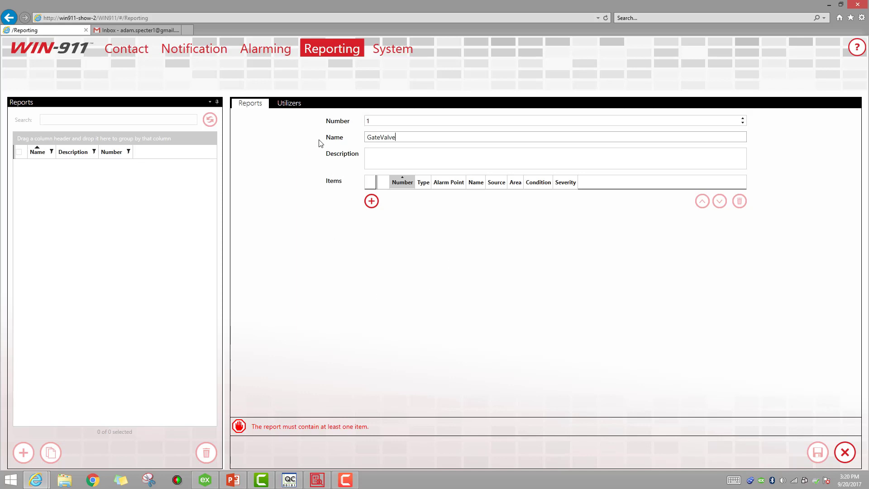
Select the Gate Valve data item in the report's item picker.
click(372, 202)
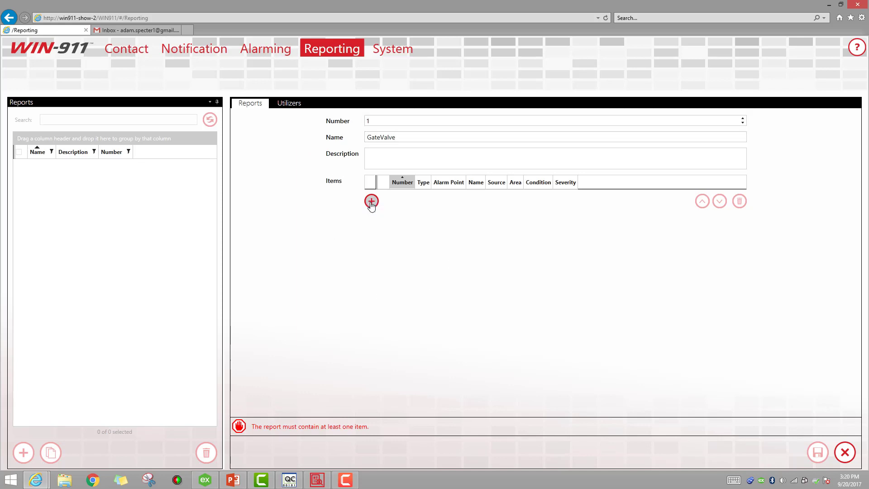
click(270, 154)
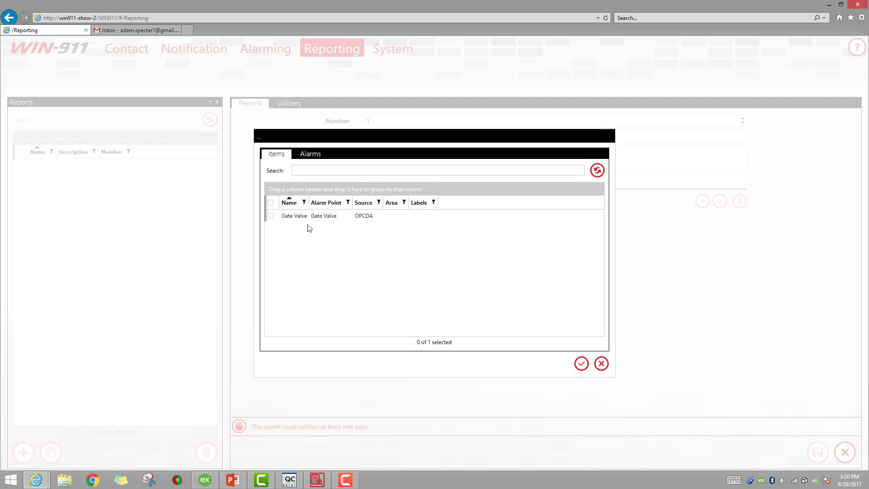
click(271, 216)
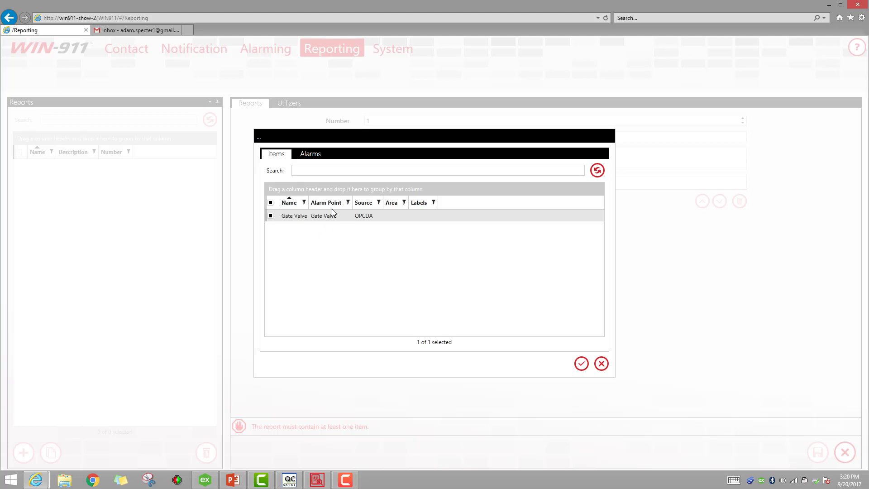
click(307, 157)
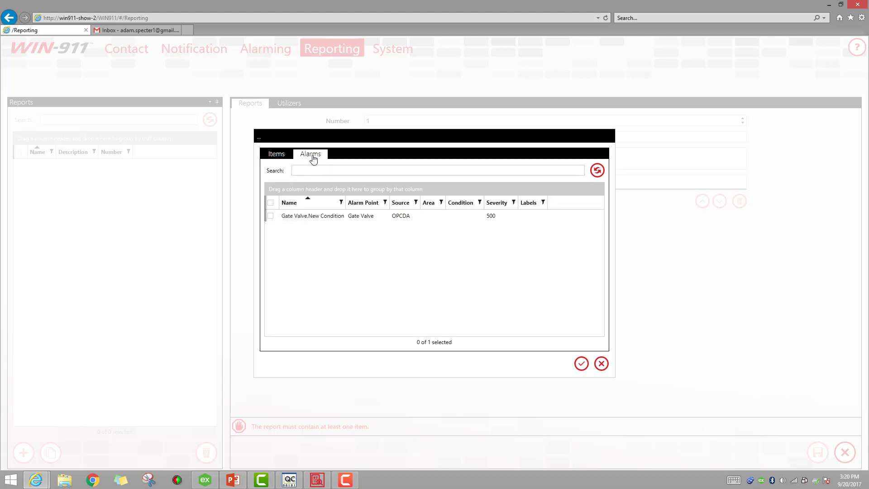
click(276, 154)
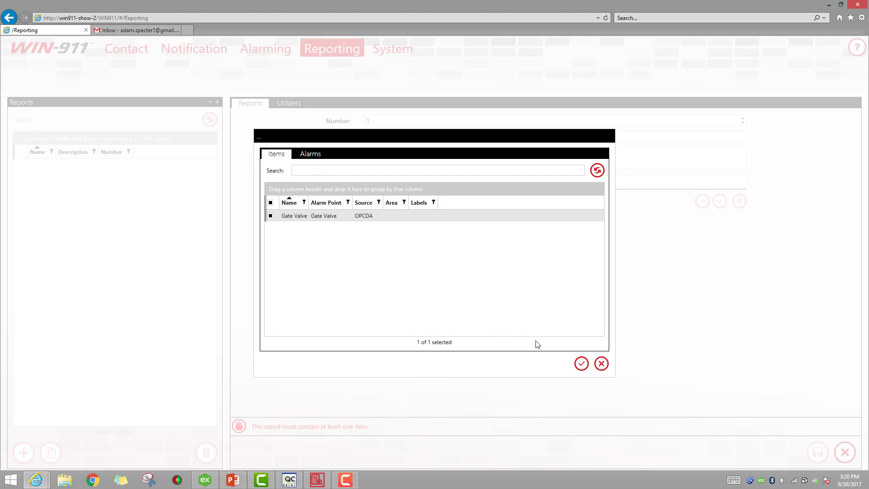
Add Gate Valve to report 1, save the GateValve report, and switch to OPC Quick Client.
click(581, 364)
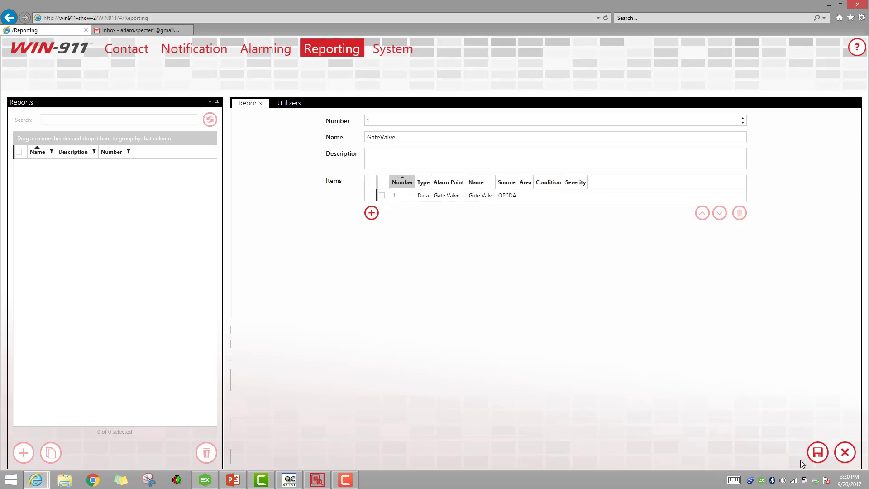
click(817, 452)
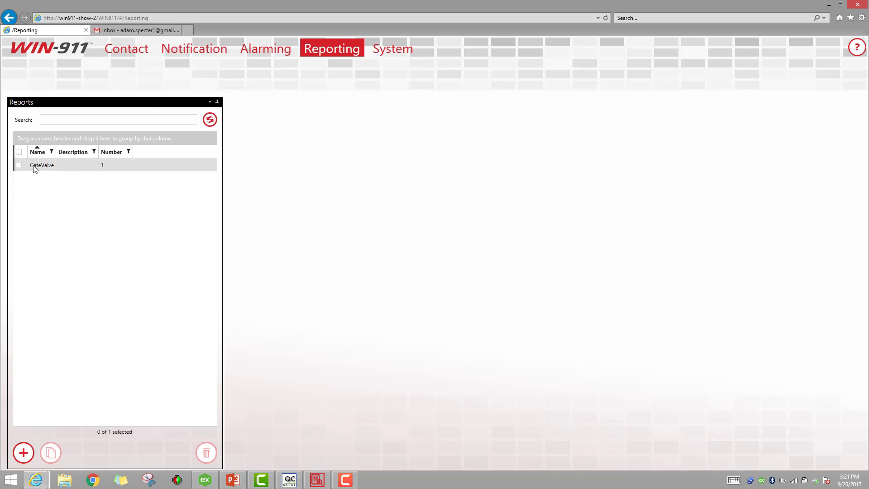
click(290, 479)
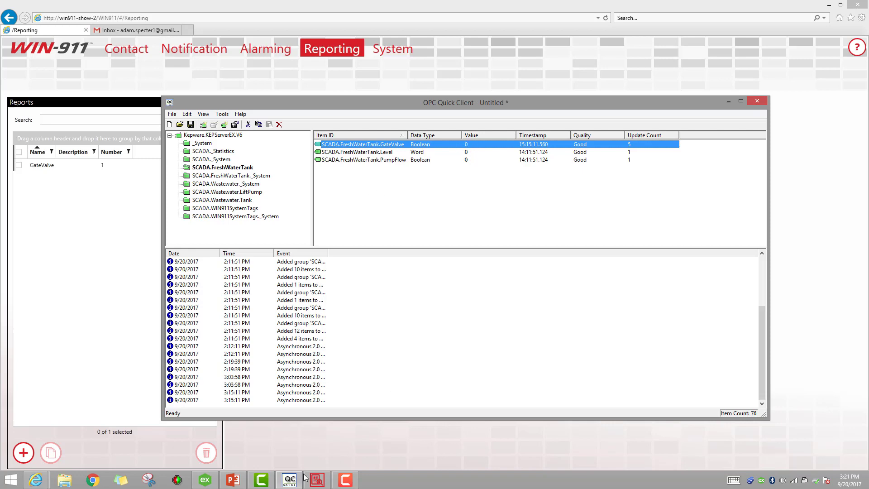
Check the WIN-911 Log Viewer, minimize it and OPC Quick Client, and go to Gmail.
click(316, 481)
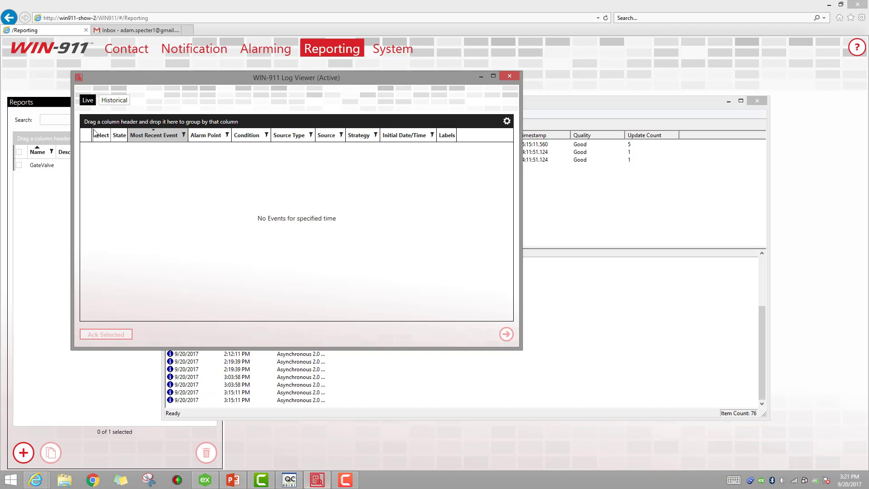
click(480, 76)
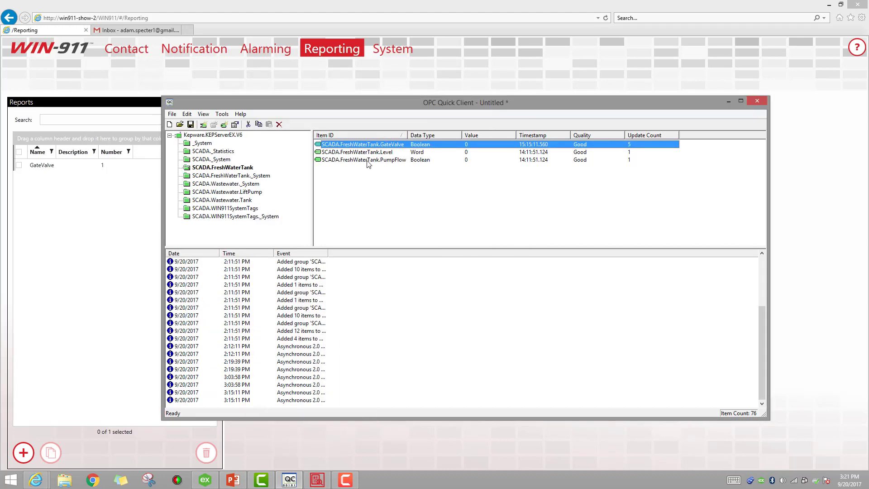
click(729, 102)
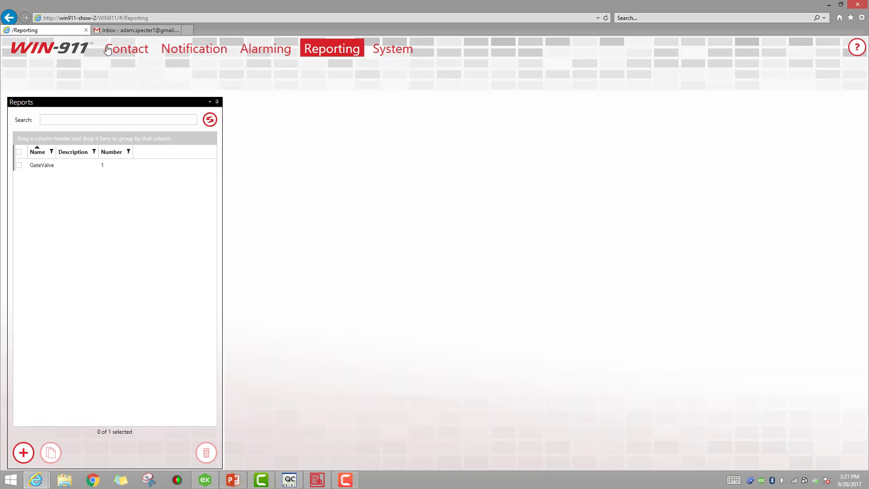
click(127, 31)
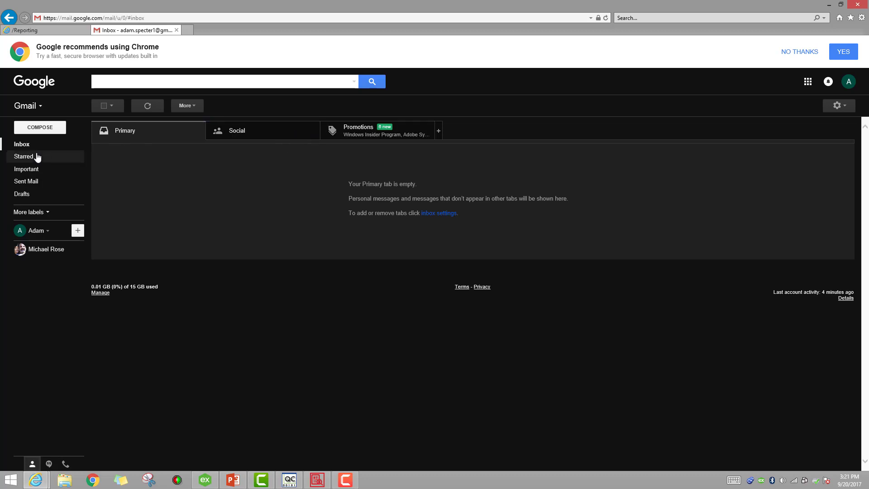
Compose a new email to the suggested test recipient with the subject 'REPORT 2'.
click(40, 129)
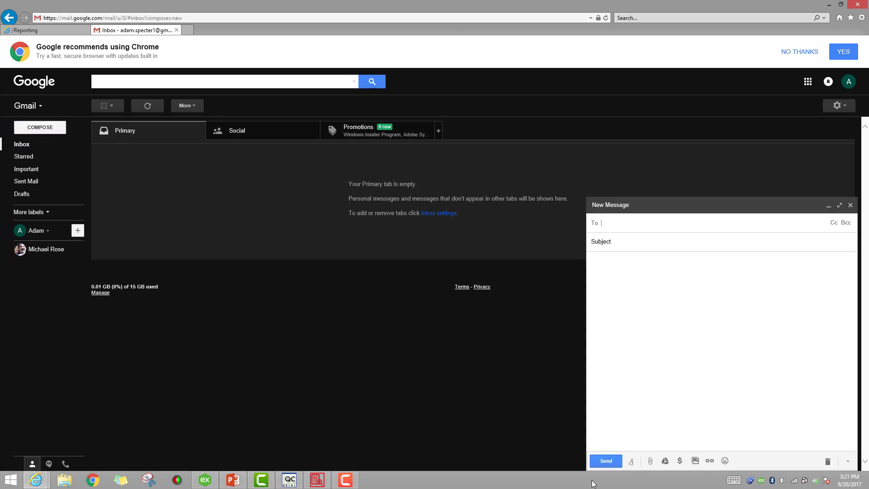
text(charles)
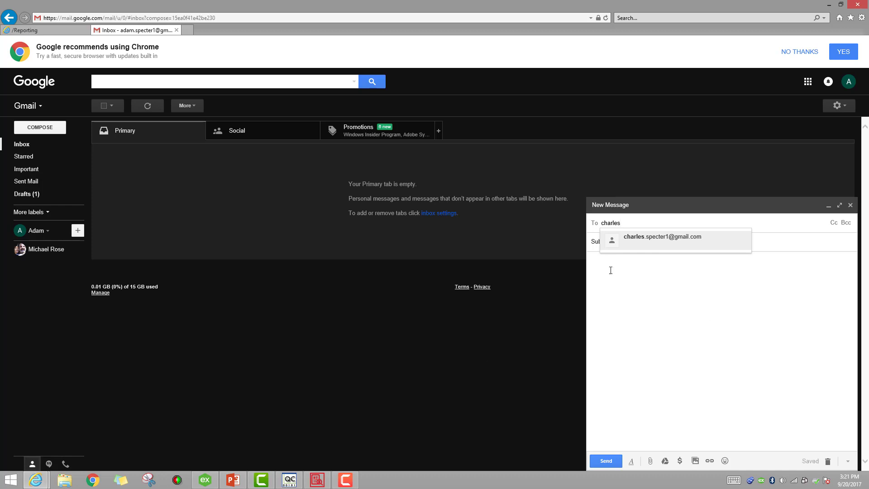
click(651, 240)
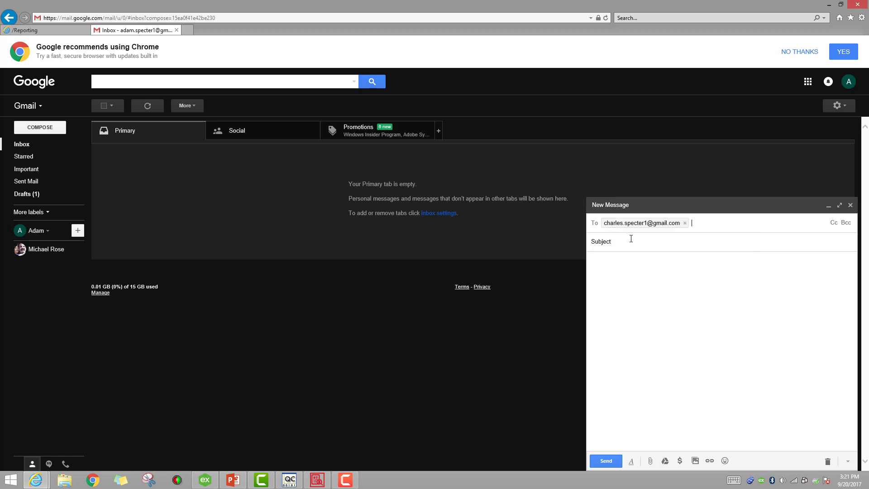
click(619, 244)
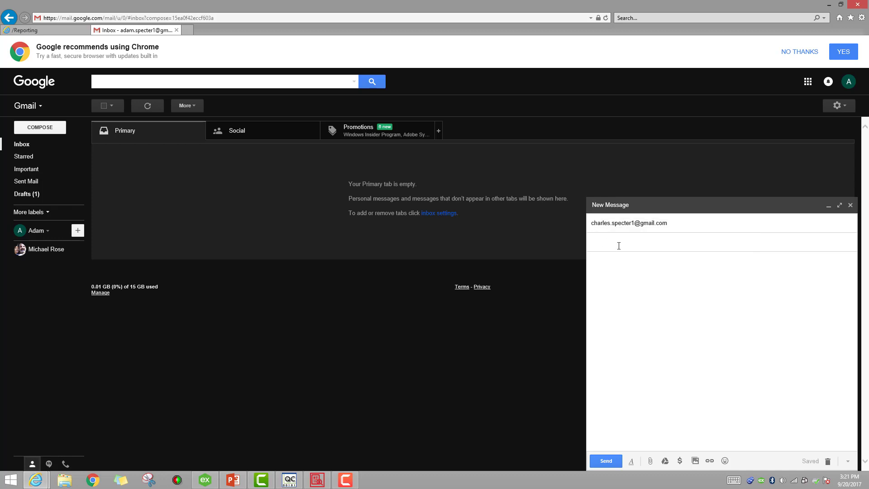
text(RE)
text(PORT 2)
Trim the subject to 'REPORT' and send the email.
click(74, 31)
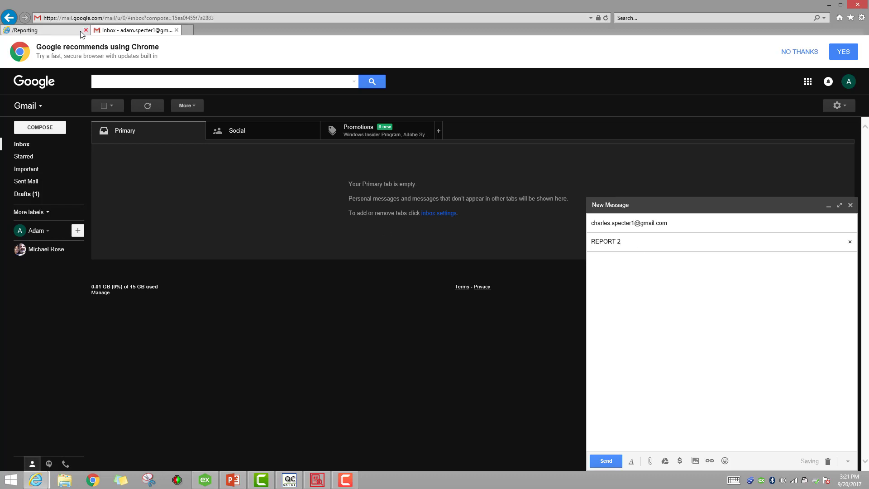
click(115, 31)
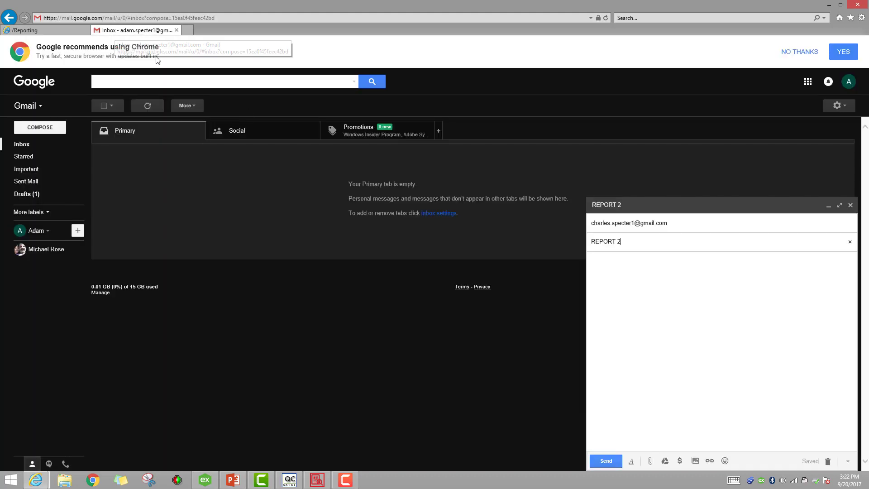
key(BackSpace)
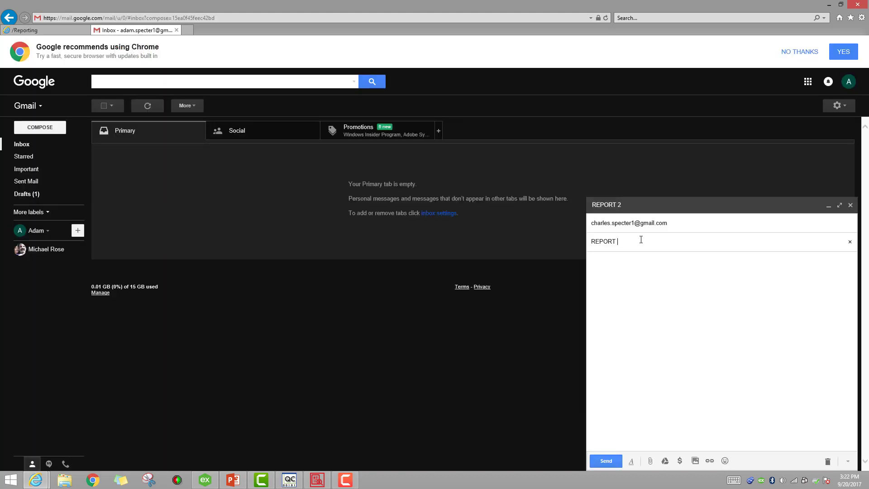
click(605, 461)
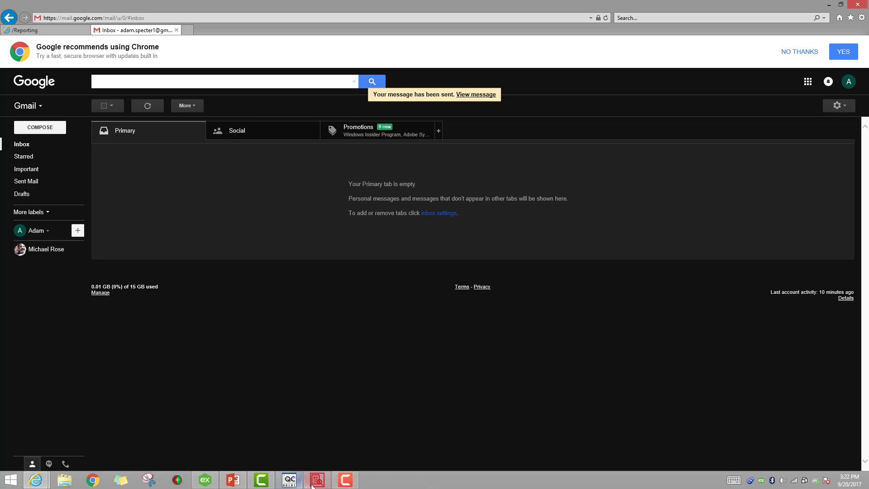
click(346, 480)
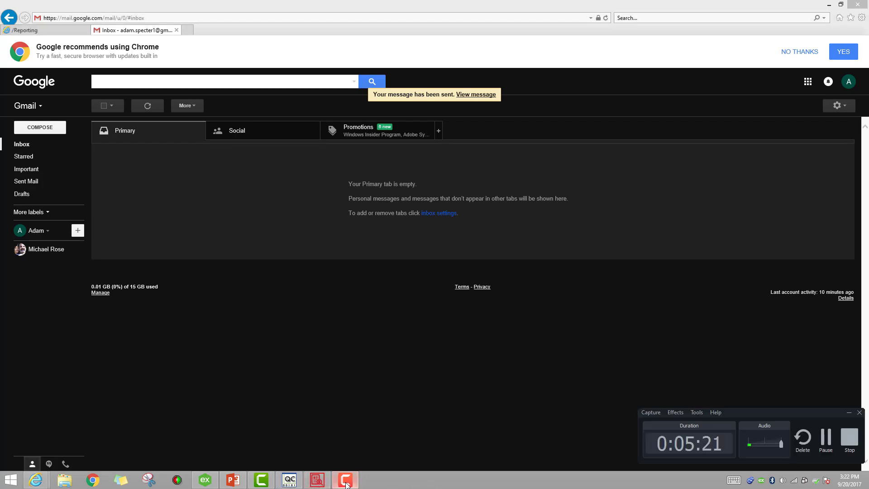
Open the WIN-911 Report email showing Gate Valve False, delete it, and return to Reporting.
click(826, 438)
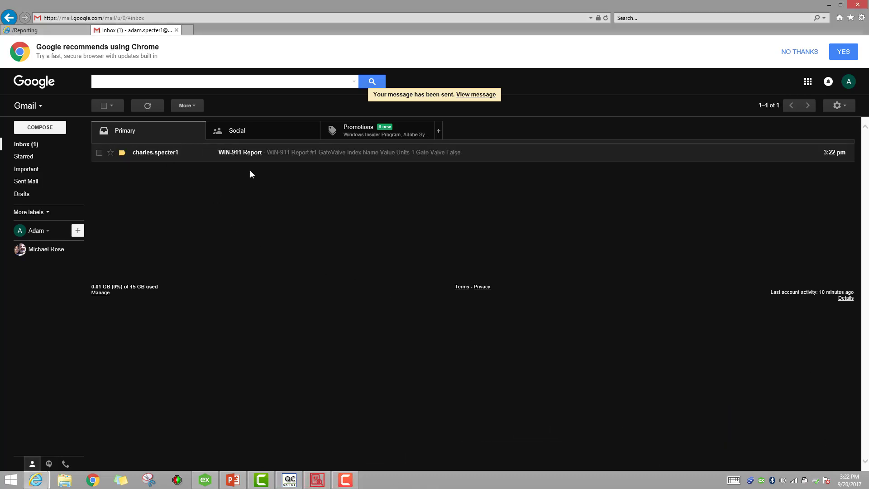
click(142, 154)
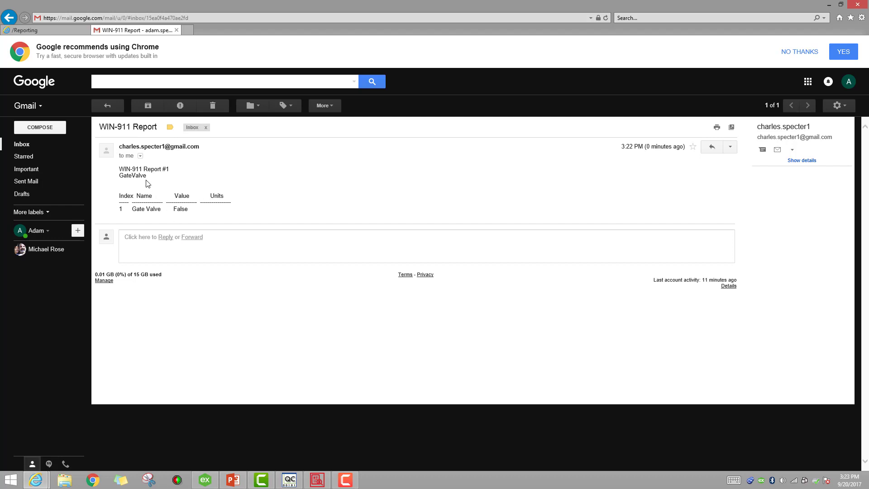
click(211, 107)
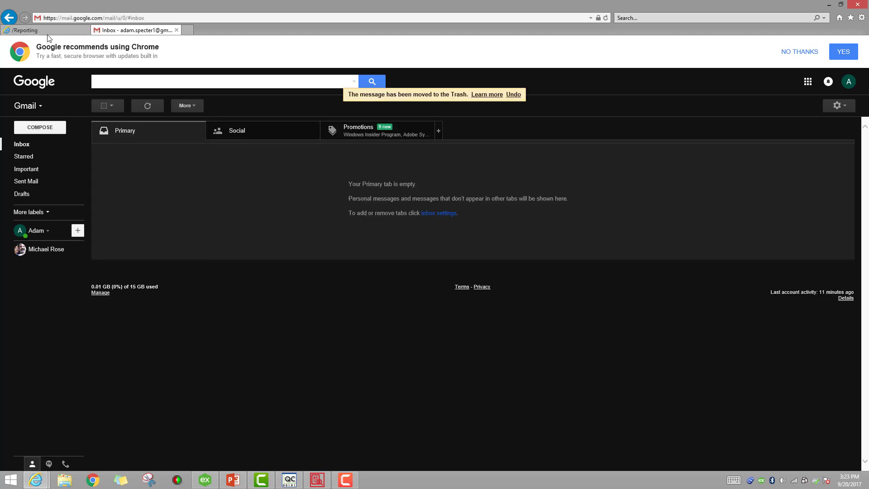
click(27, 30)
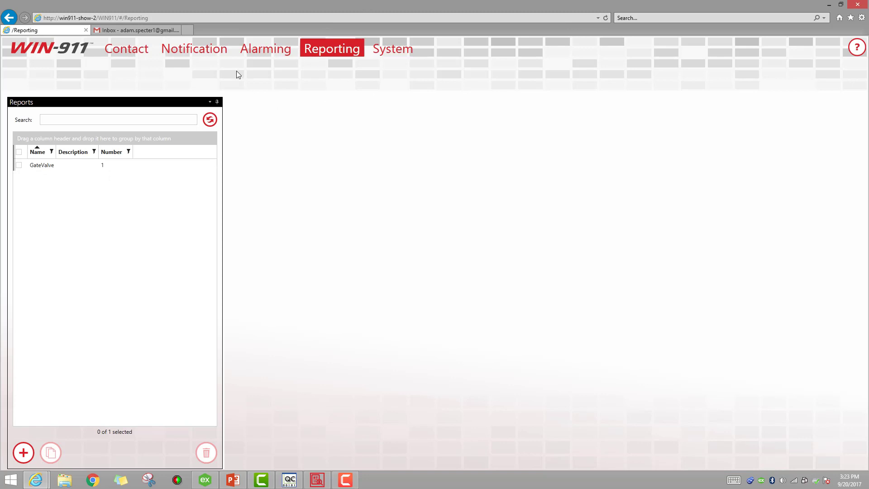
Show the Advanced tactics list under Notification > Tactics and start a new tactic draft.
mouse_move(253, 50)
click(184, 54)
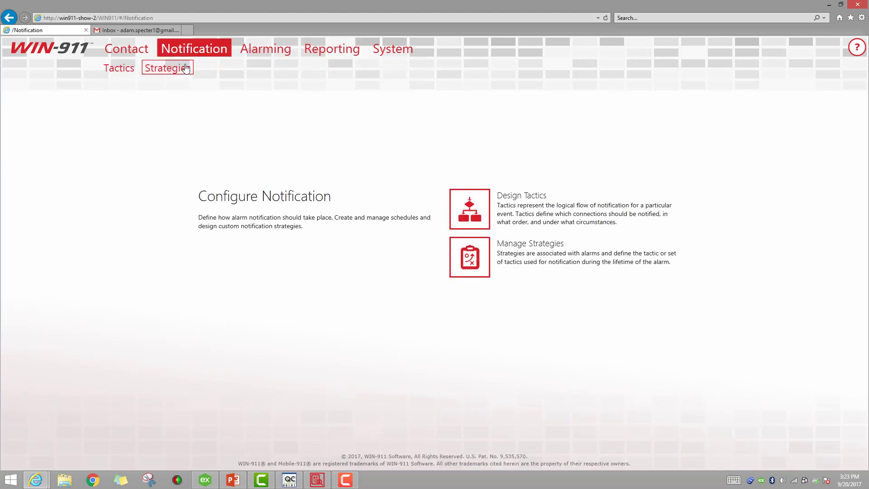
click(114, 70)
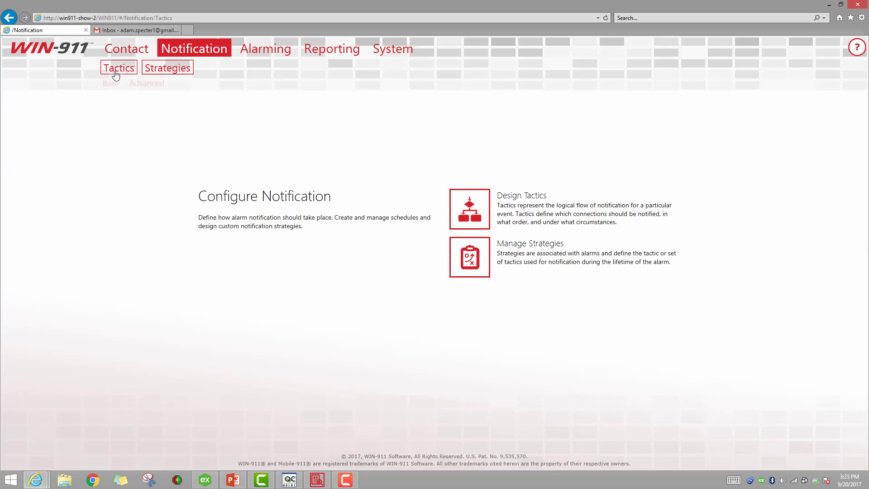
click(145, 86)
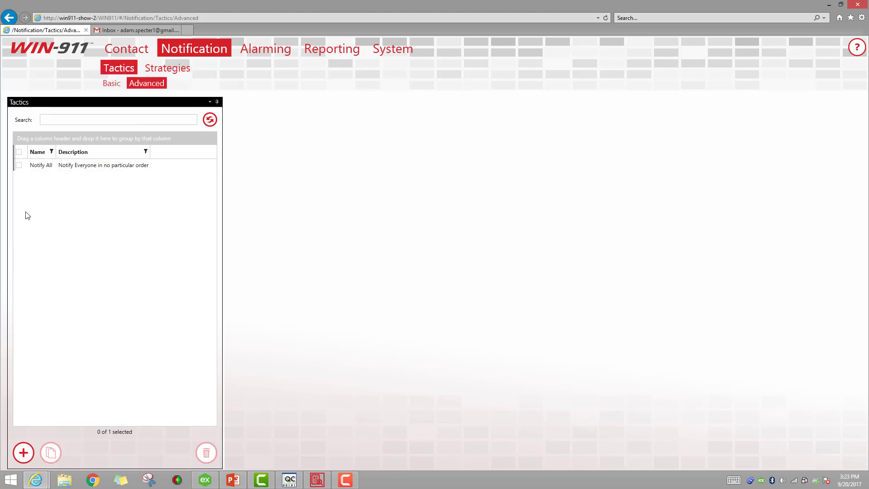
click(23, 452)
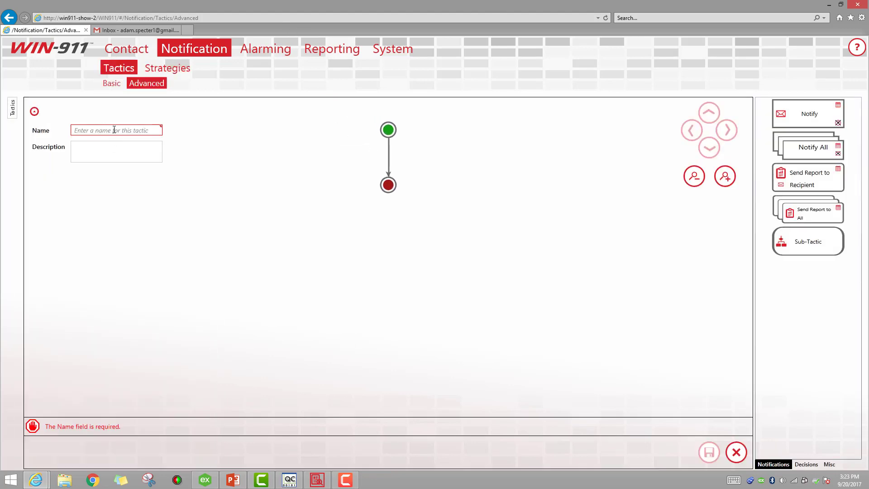
Name the tactic after the contact and add a Notify step that emails their Email connection.
click(114, 129)
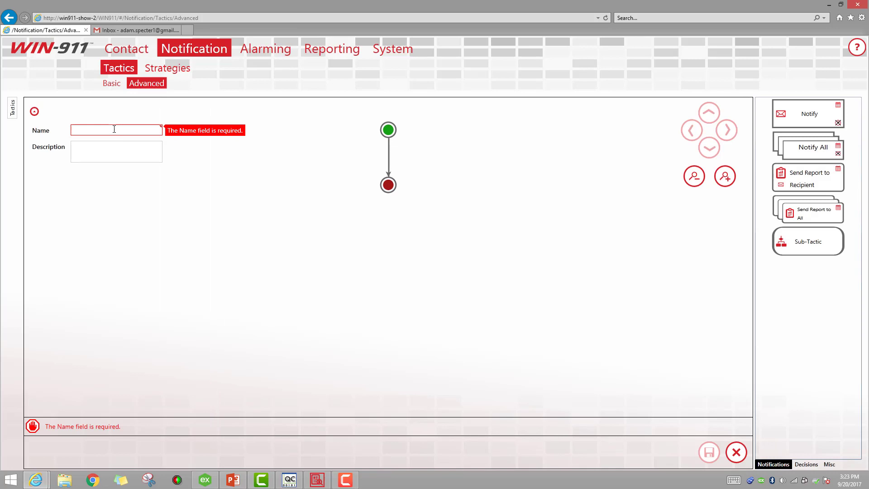
text(Adan)
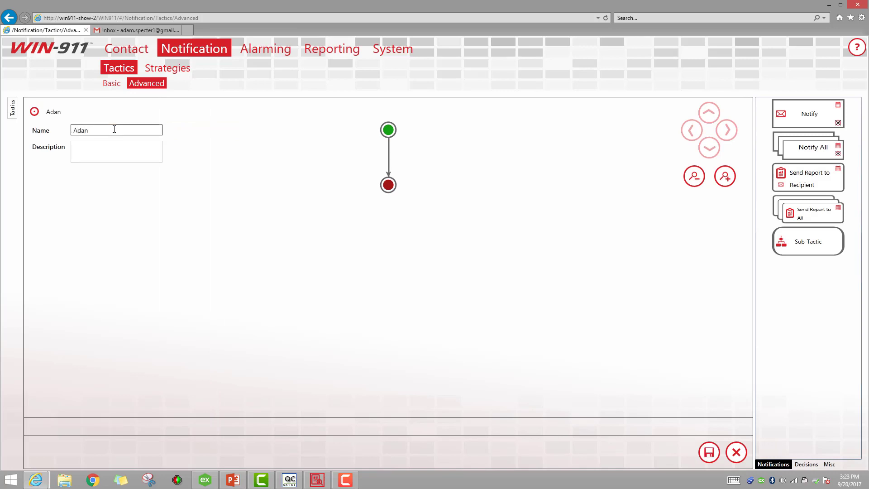
key(BackSpace)
text(m)
drag(802, 116, 392, 157)
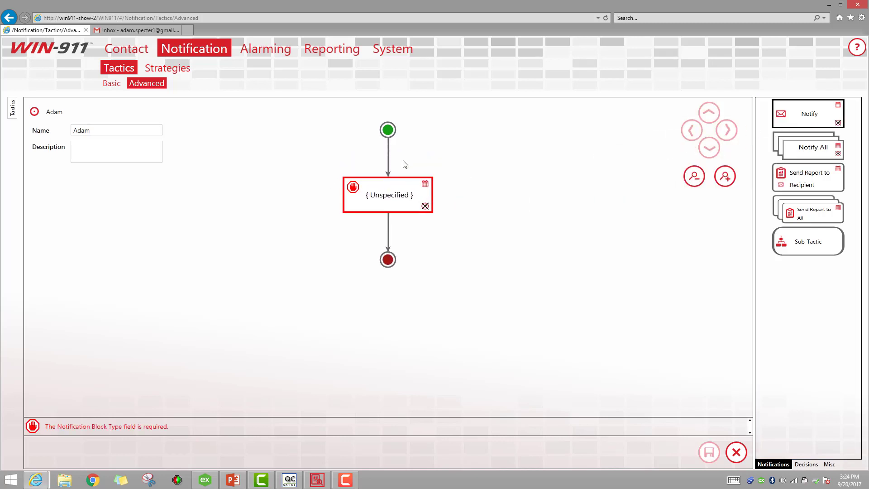
click(384, 199)
click(382, 196)
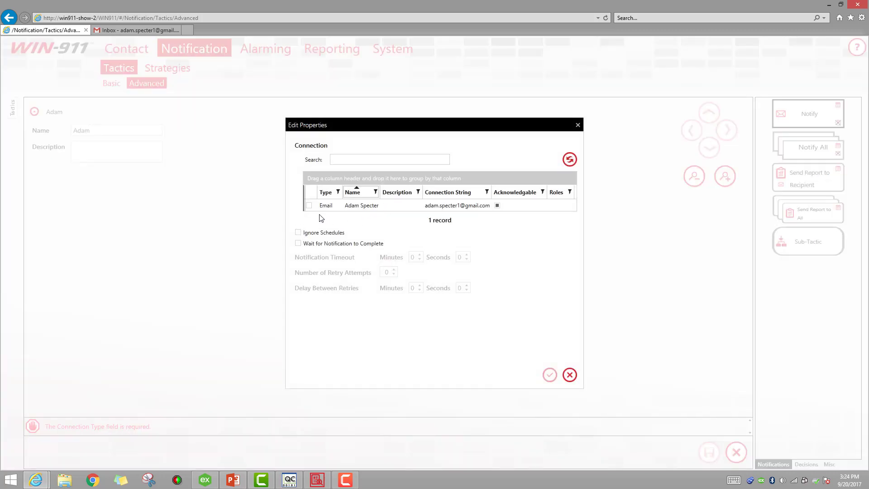
click(309, 206)
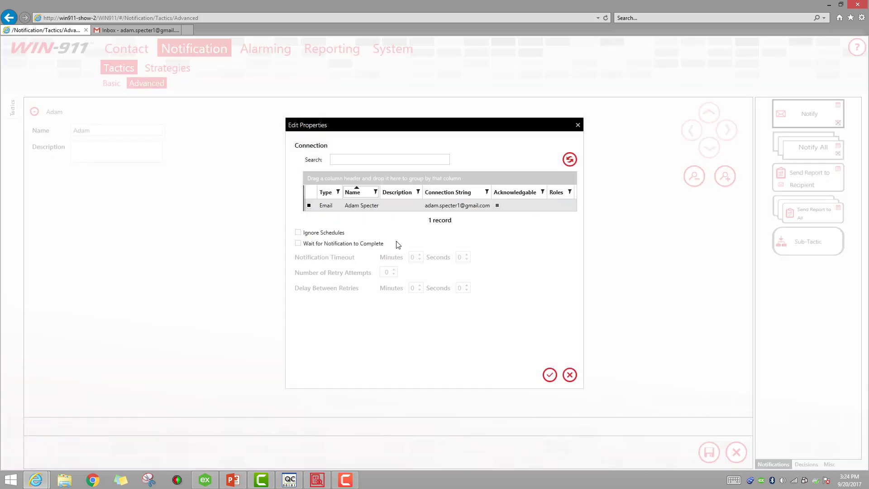
click(549, 375)
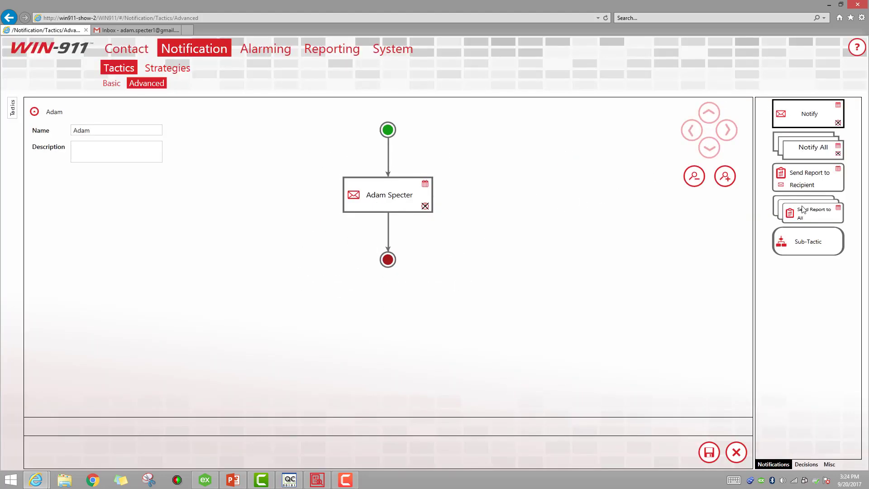
Add a Send Report to Recipient step below Notify that e-mails the GateValve report to the contact.
drag(810, 183, 397, 233)
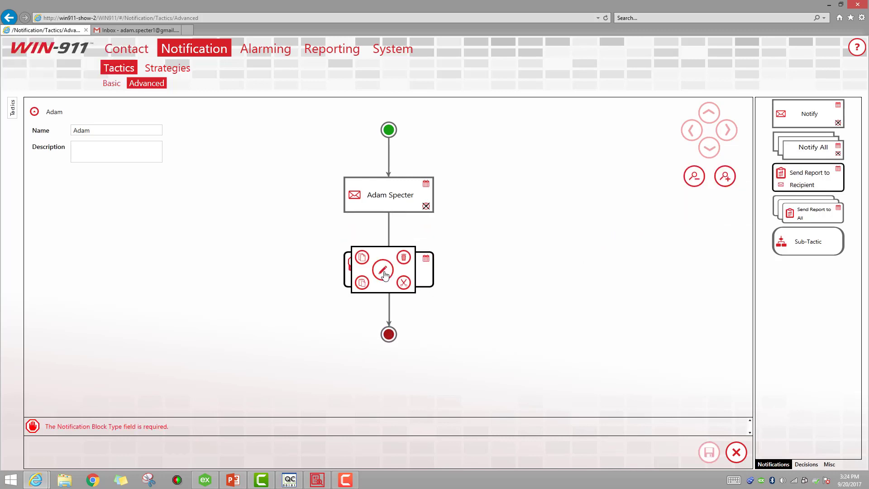
click(387, 270)
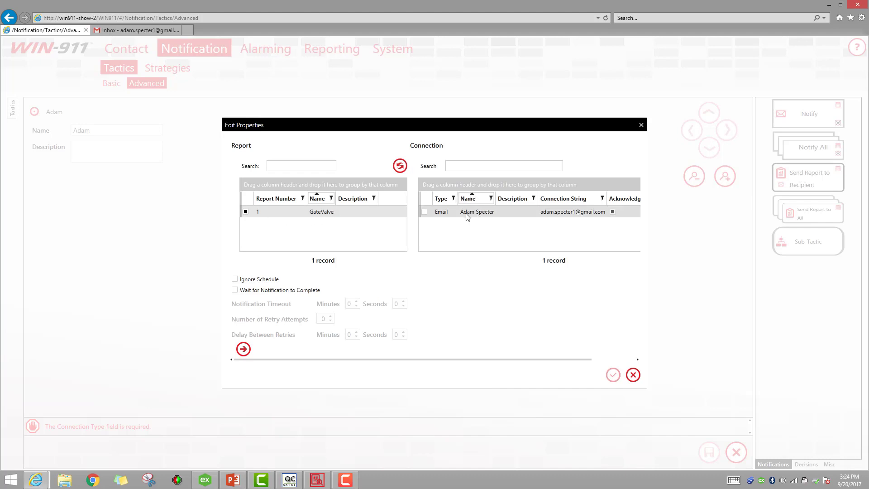
click(424, 212)
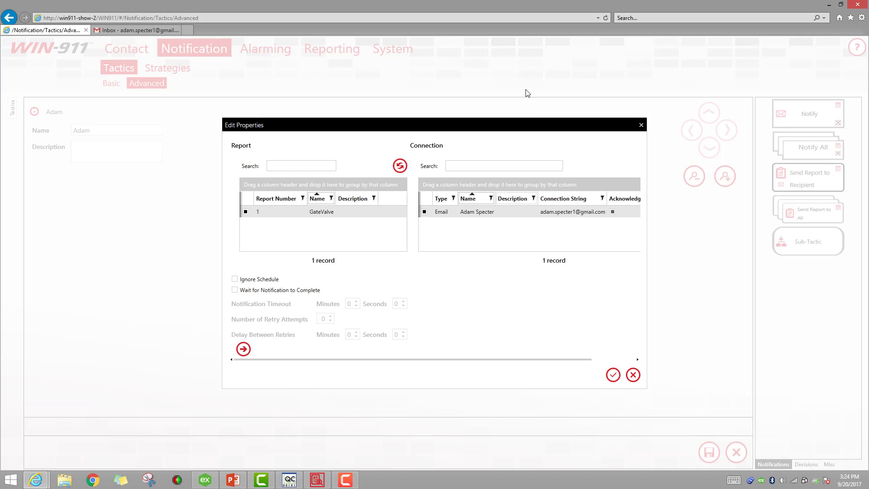
click(613, 376)
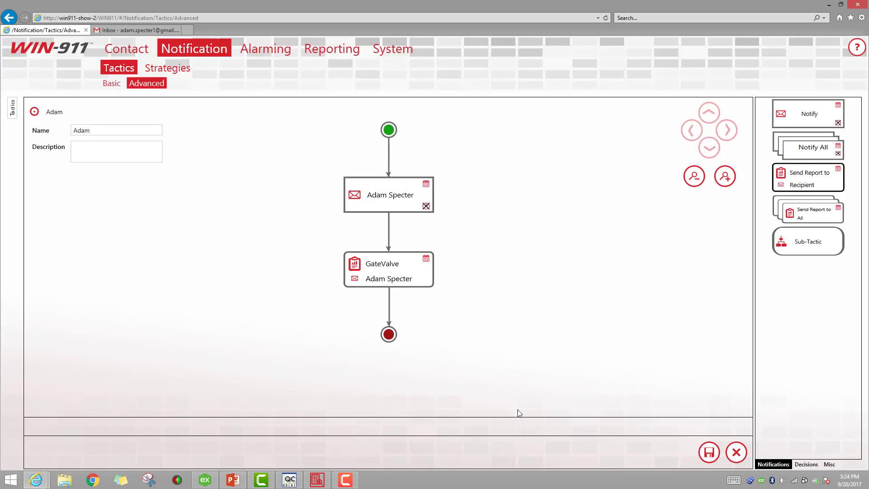
Save the Adam tactic and reopen it to check its flow.
click(710, 453)
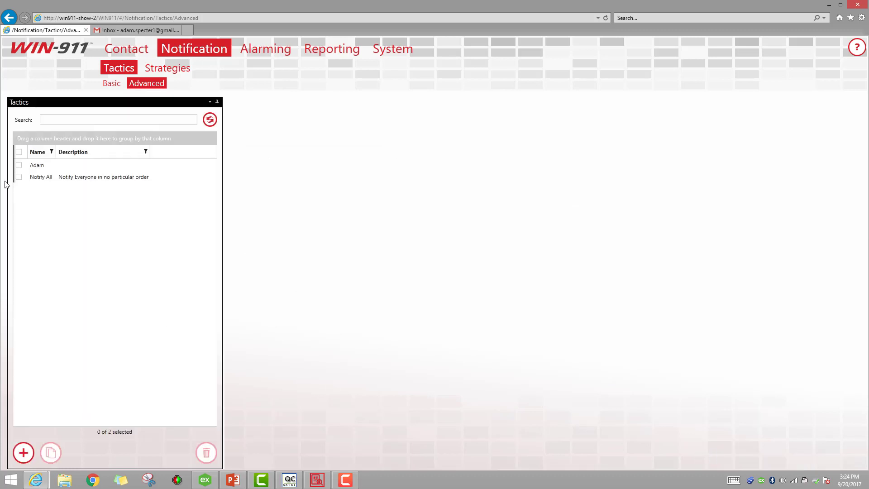
click(18, 166)
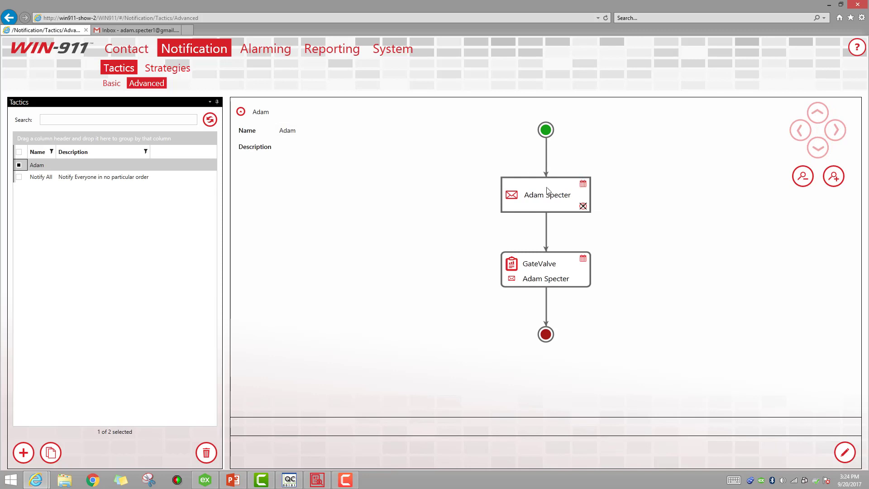
mouse_move(519, 196)
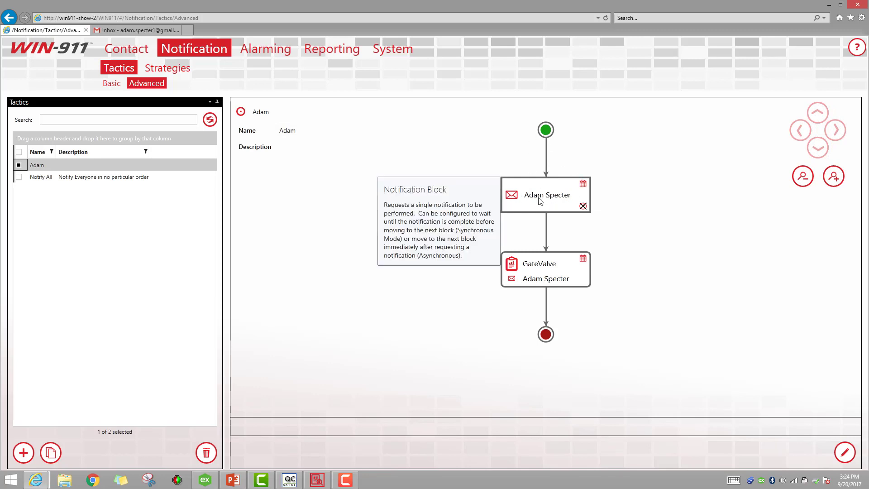
mouse_move(538, 275)
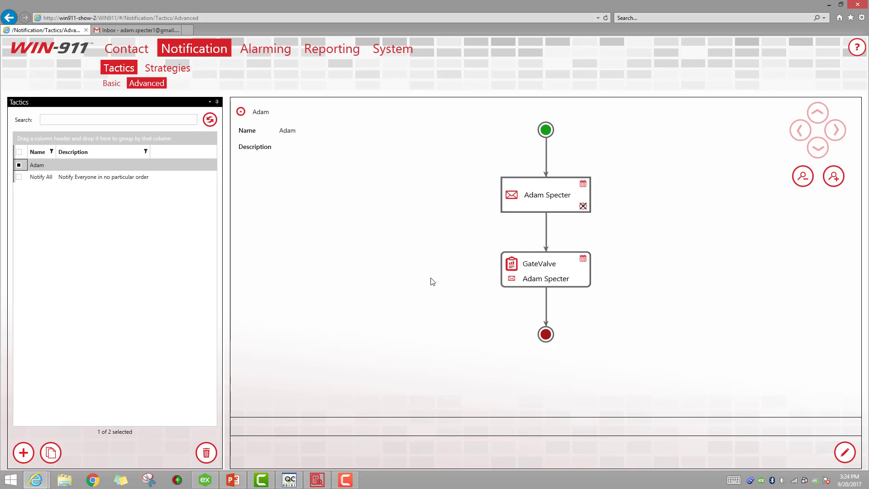
Make a copy of the Default notification strategy.
click(159, 74)
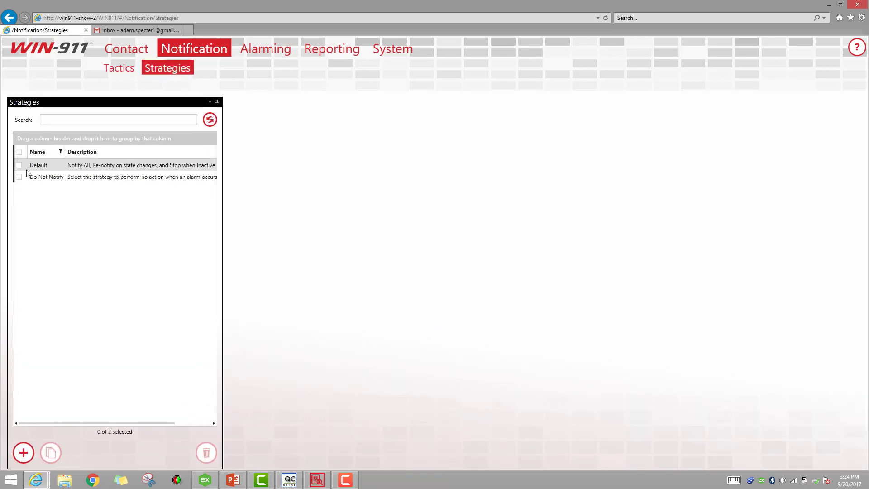
click(19, 165)
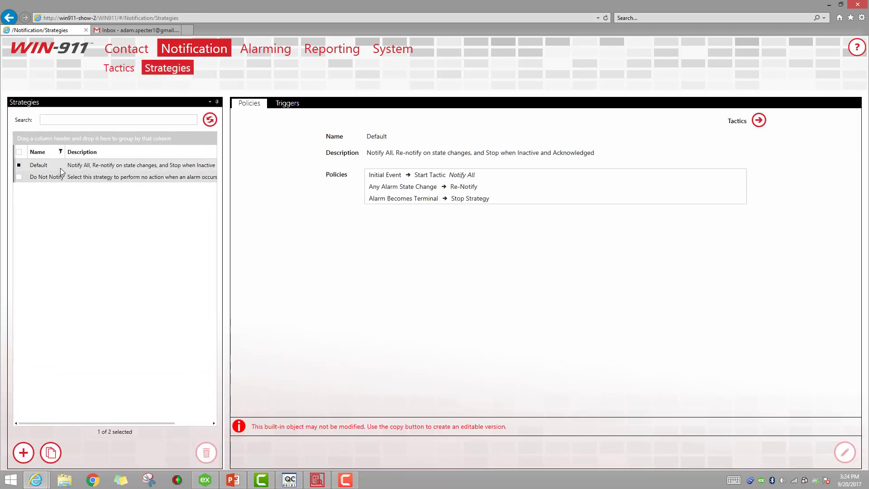
click(51, 453)
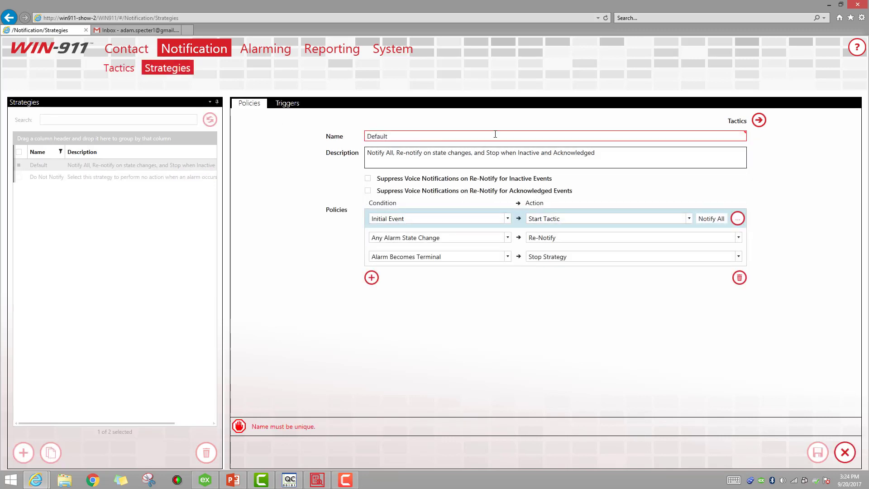
Rename the copy Adam's Strat, set tactic Adam to start on Initial Event, and save.
click(476, 136)
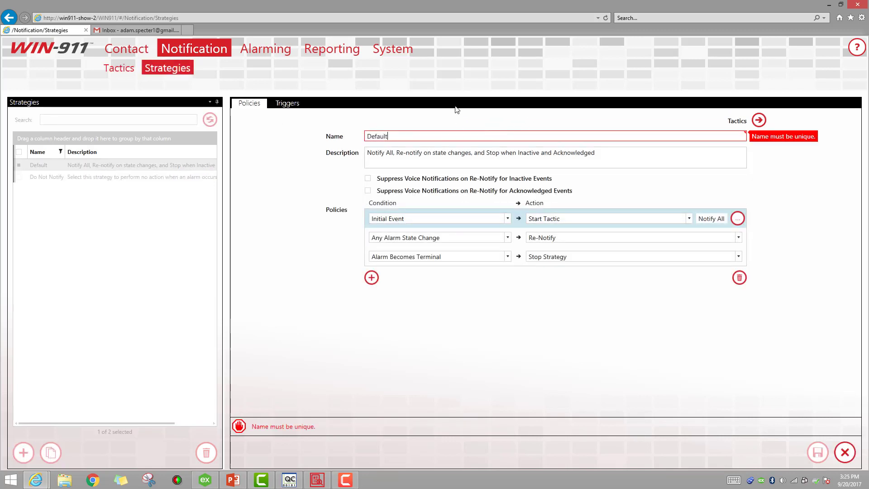
key(ctrl+a)
key(BackSpace)
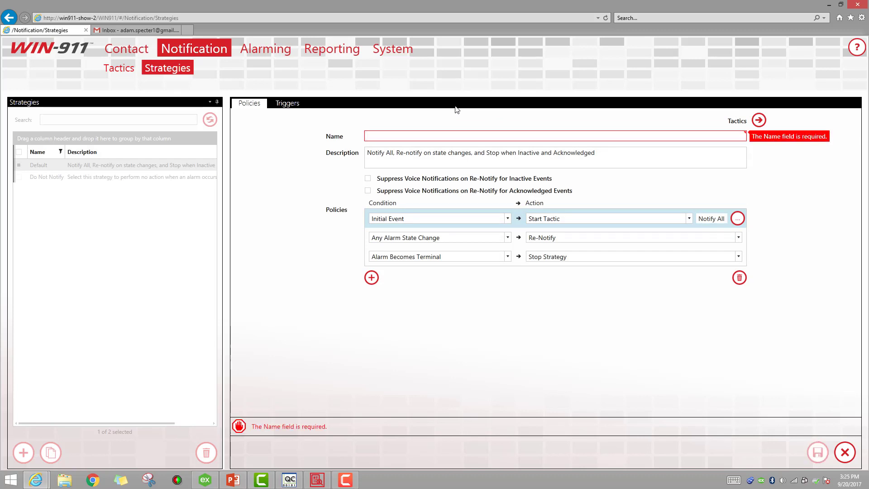
text(Adam's Strat)
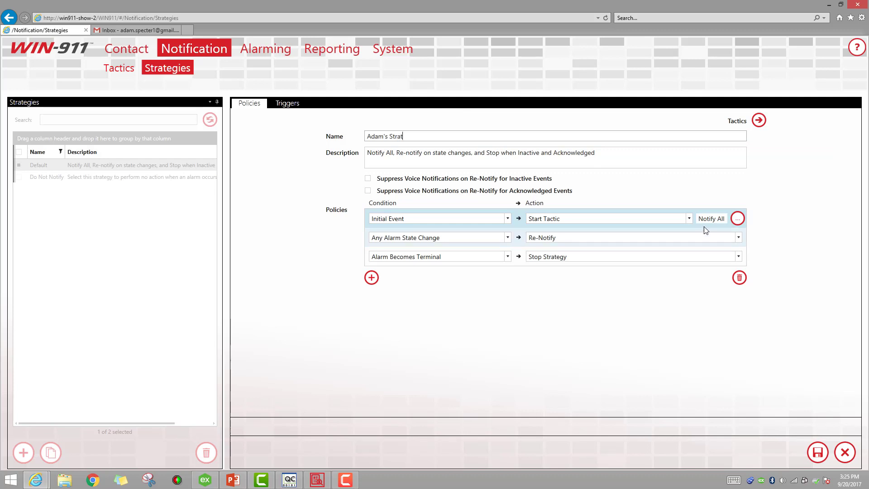
click(738, 219)
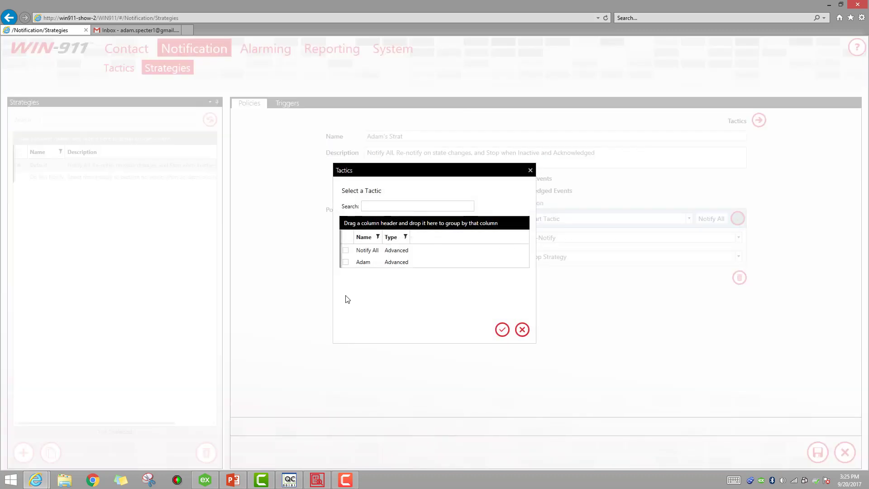
click(502, 329)
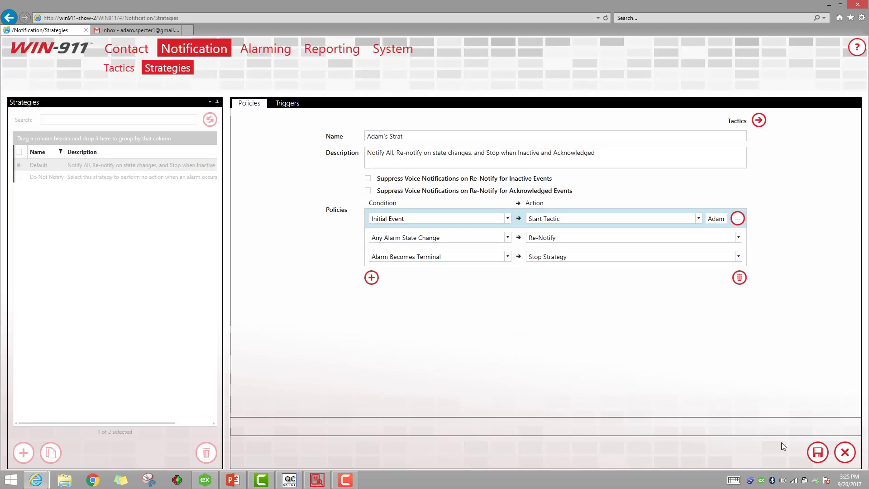
click(812, 454)
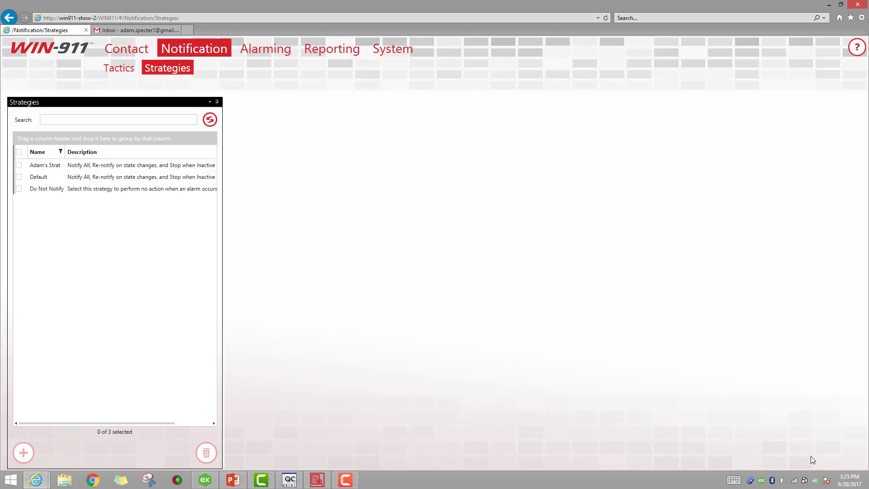
In Alarming > OPC DA > Alarms, switch Gate Valve's strategy from Default to Adam's Strat and save.
click(264, 49)
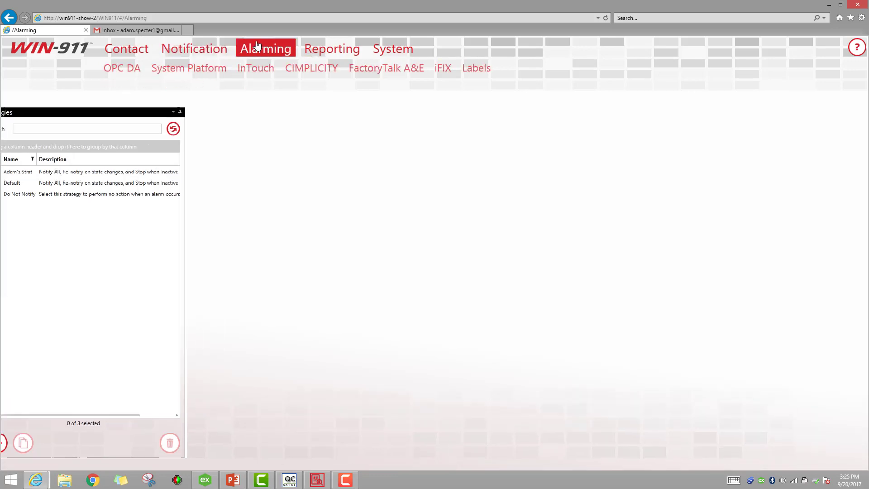
click(123, 69)
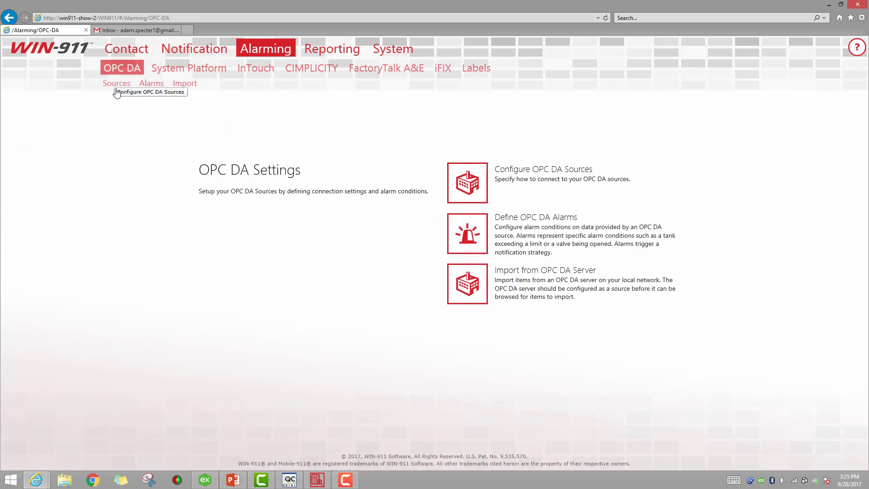
click(150, 84)
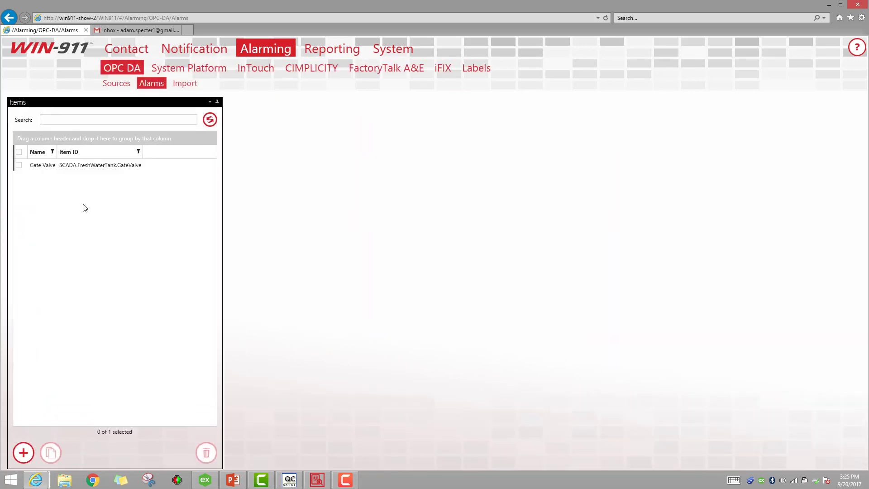
click(29, 167)
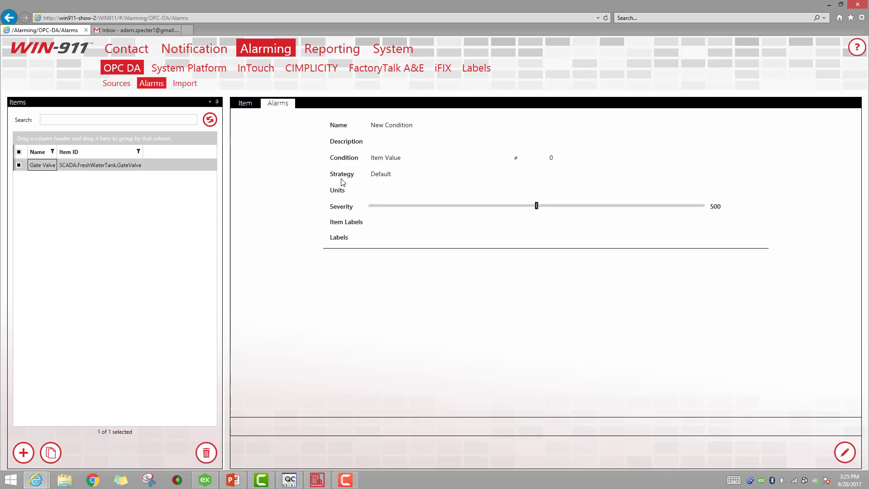
click(845, 455)
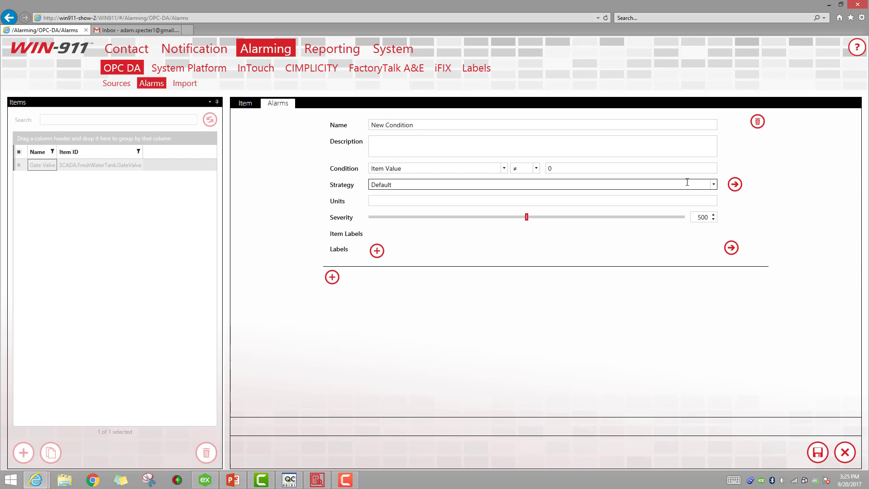
click(714, 185)
click(406, 220)
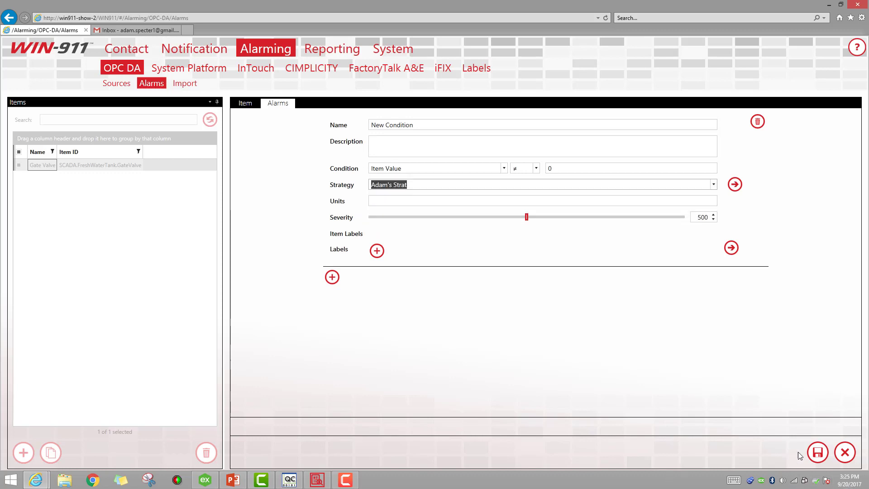
click(817, 452)
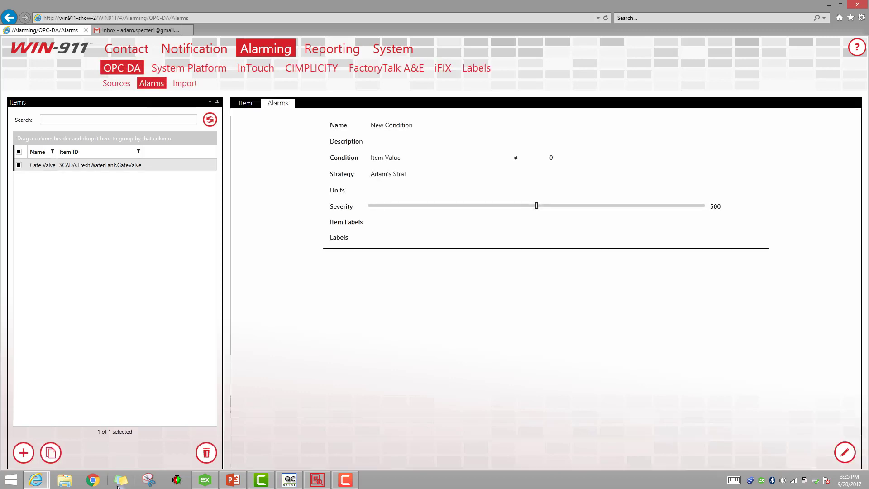
Write value 1 to the GateValve tag via Asynchronous 2.0 Write, then minimize OPC Quick Client.
click(288, 483)
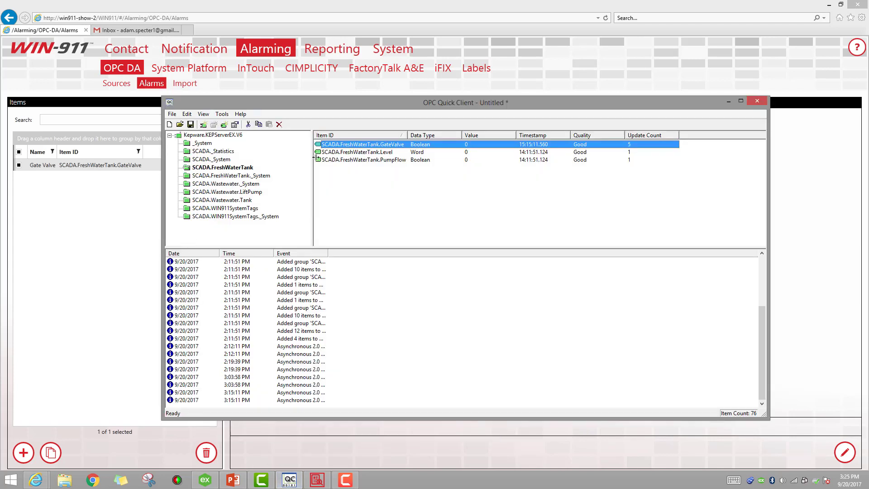
right_click(358, 145)
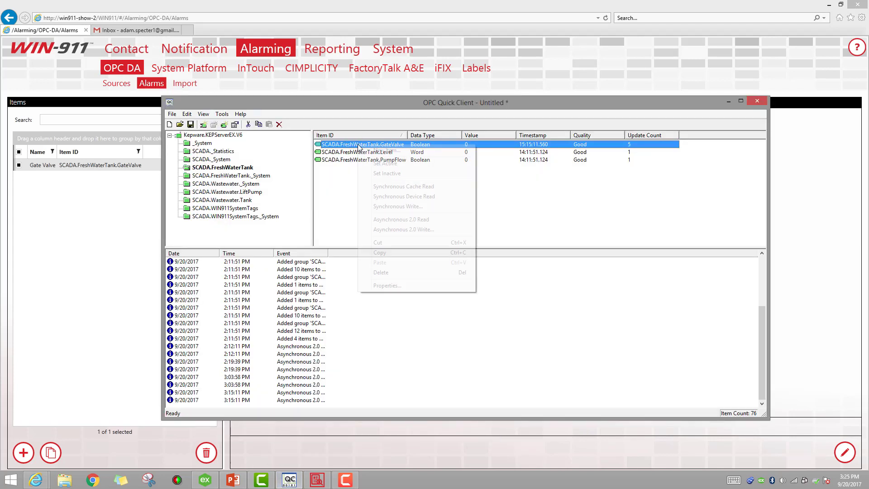
click(403, 229)
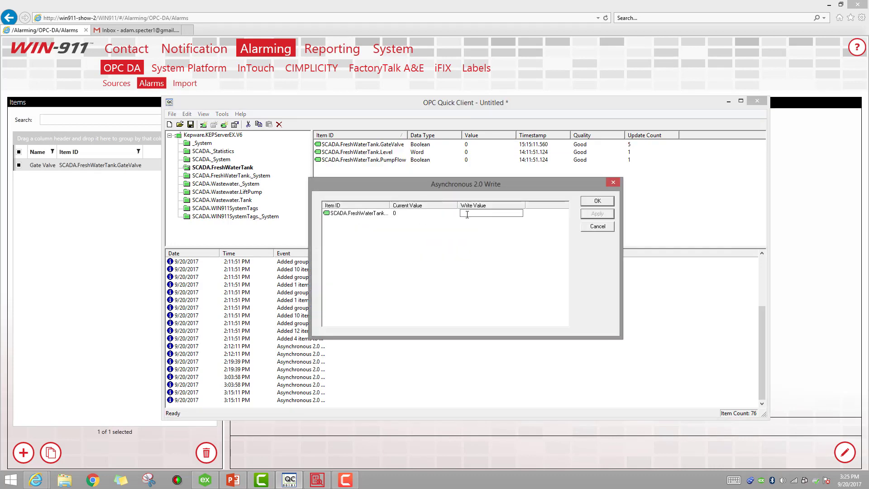
text(1)
click(595, 217)
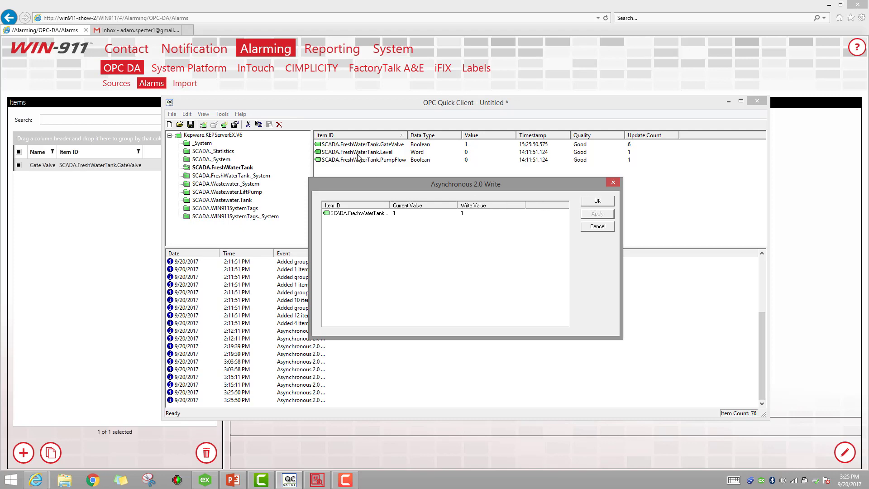
click(591, 205)
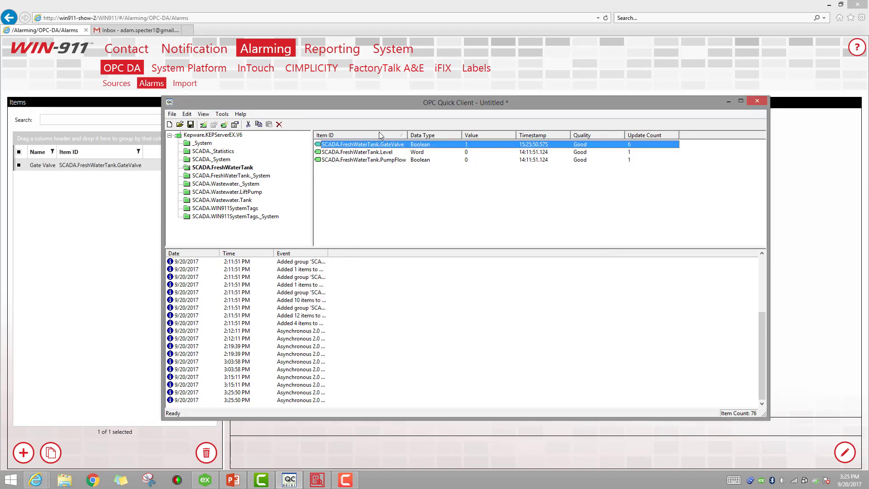
click(728, 101)
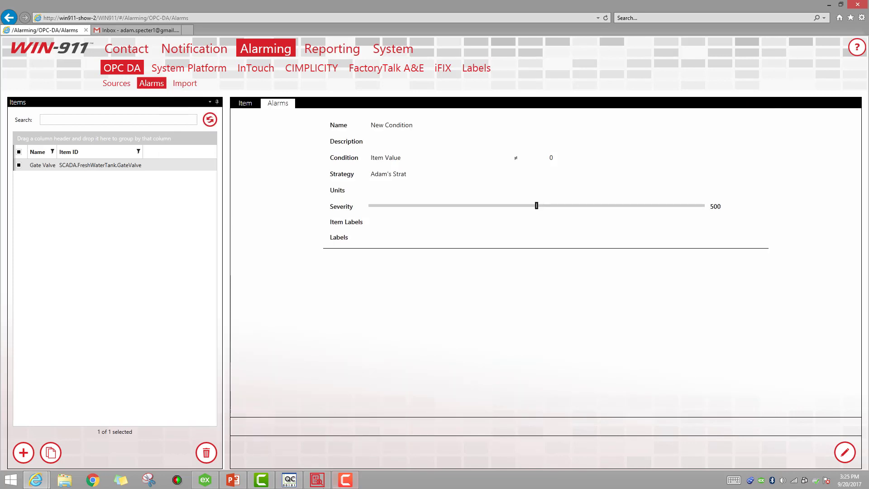
click(317, 480)
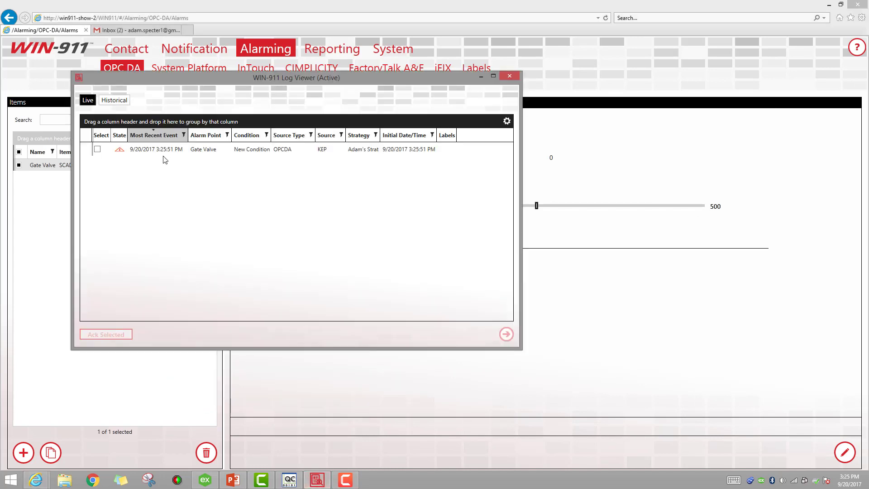
click(144, 154)
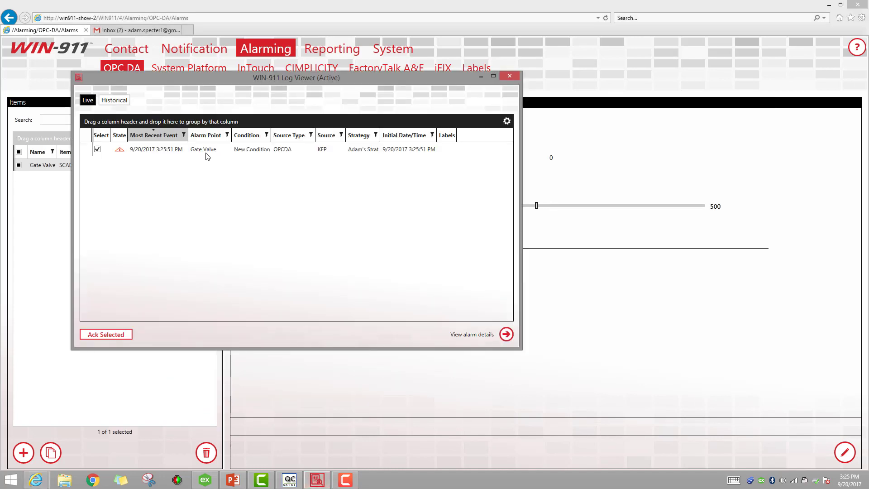
double_click(151, 151)
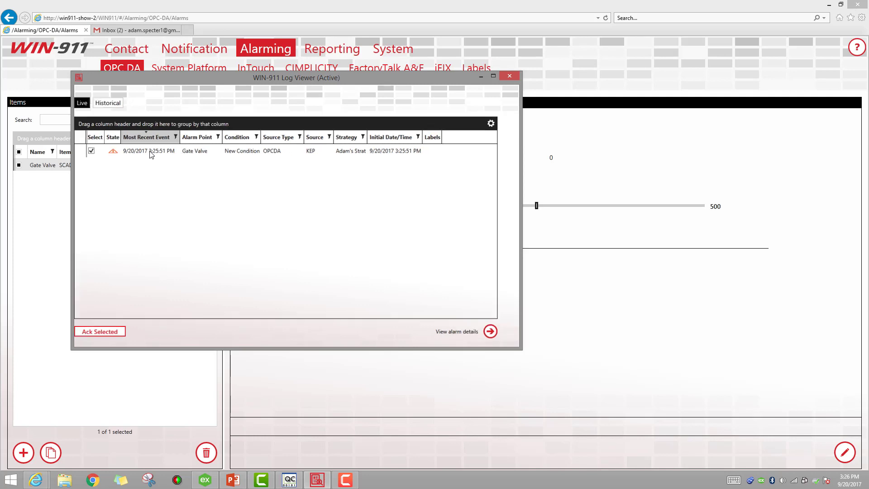
click(114, 120)
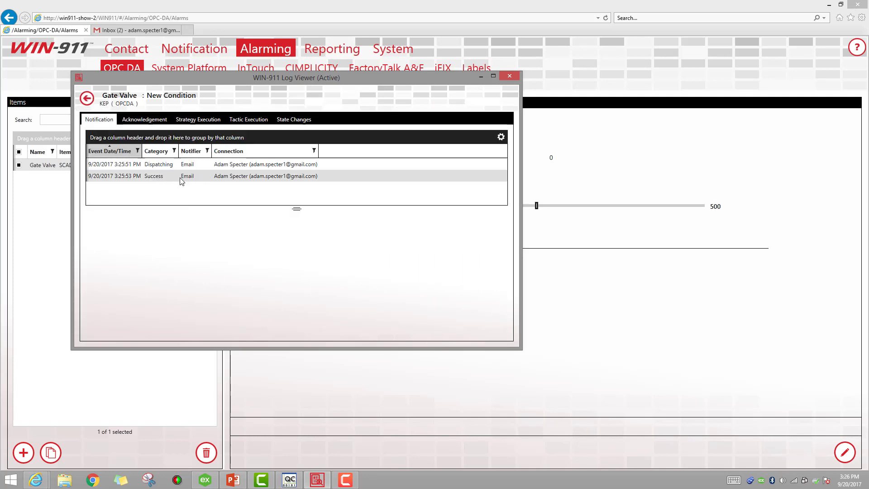
click(481, 77)
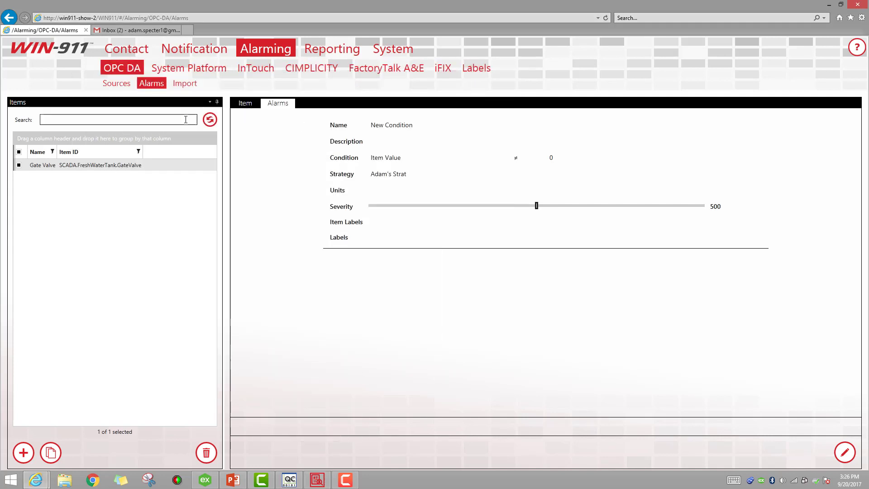
Read the Gate Valve ACTIVE and UNACKED alert email in Gmail and return to the inbox.
click(135, 31)
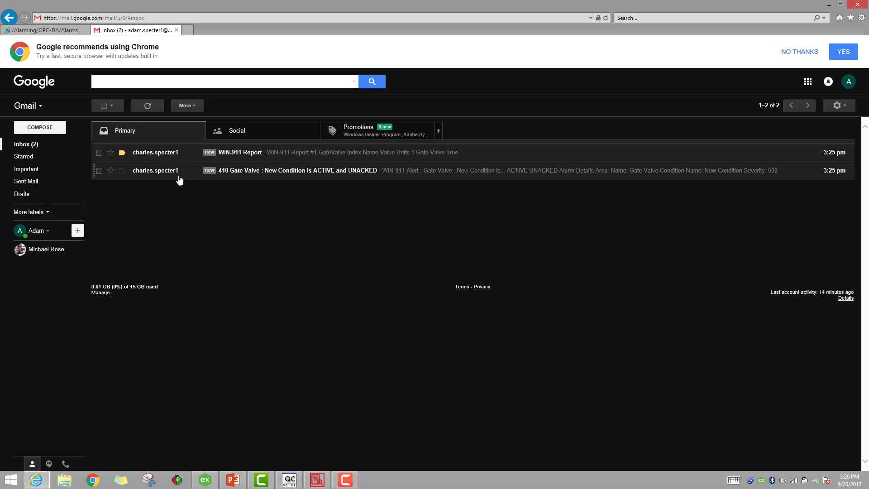
click(287, 171)
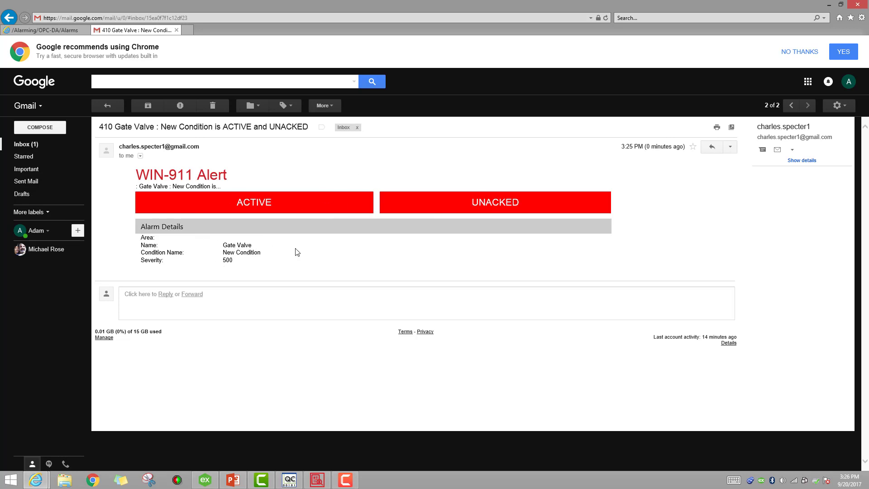
click(24, 144)
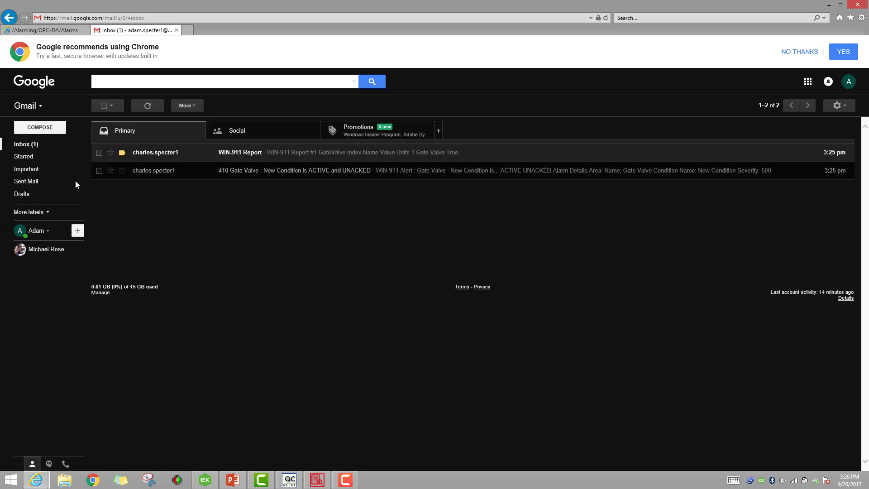
Open the WIN-911 Report #1 email showing Gate Valve with value True.
drag(152, 156, 153, 158)
click(158, 158)
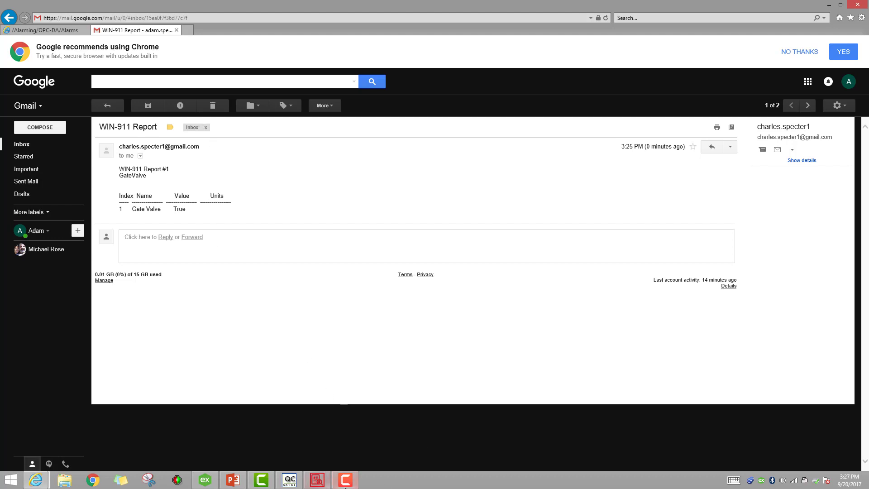
click(346, 481)
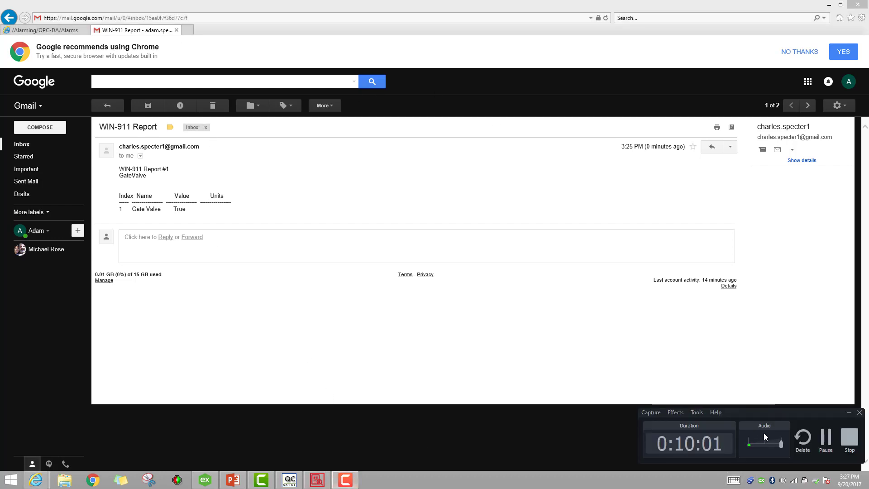